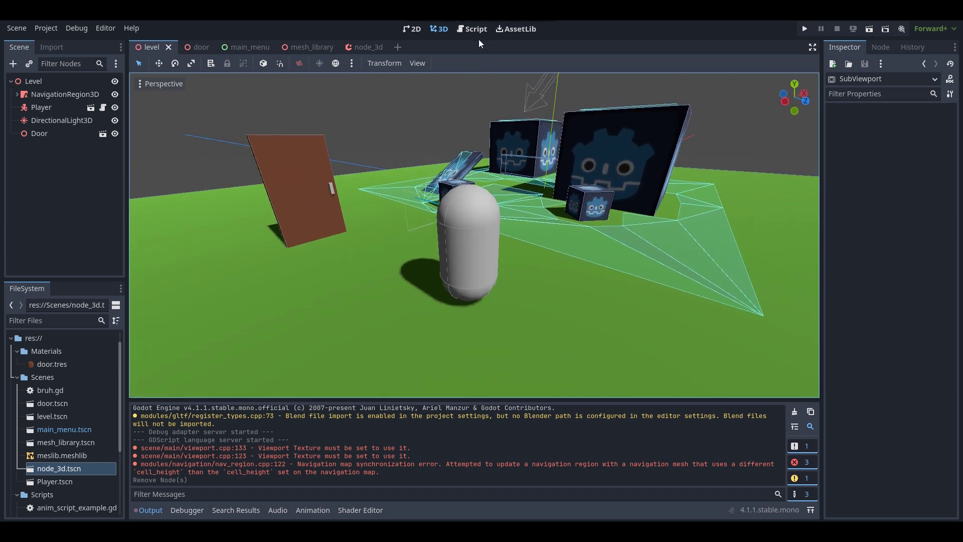
# Open the Camera.gd script in the Script workspace
pyautogui.click(474, 29)
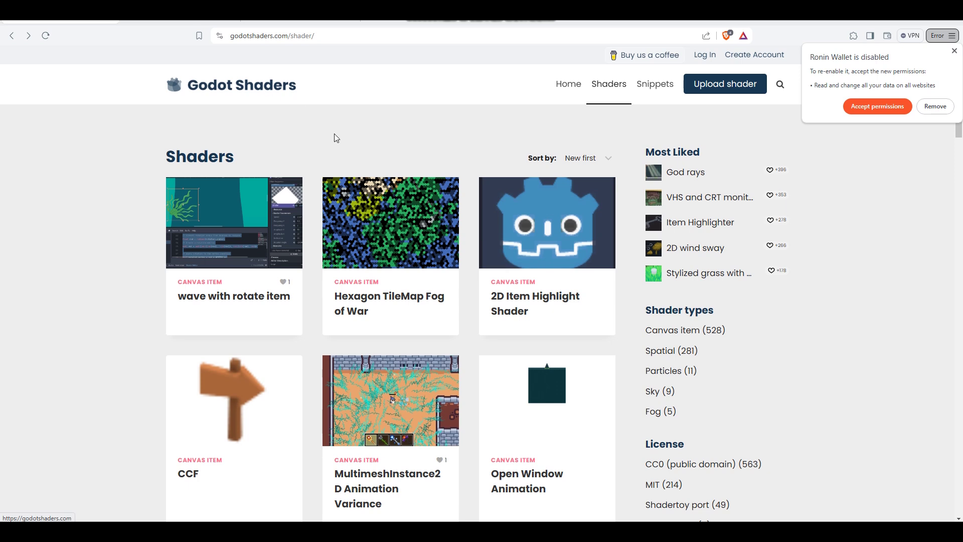
# Scroll the Godot Shaders grid and go to the 'VHS with wiggle' shader page
pyautogui.scroll(-8, 336, 138)
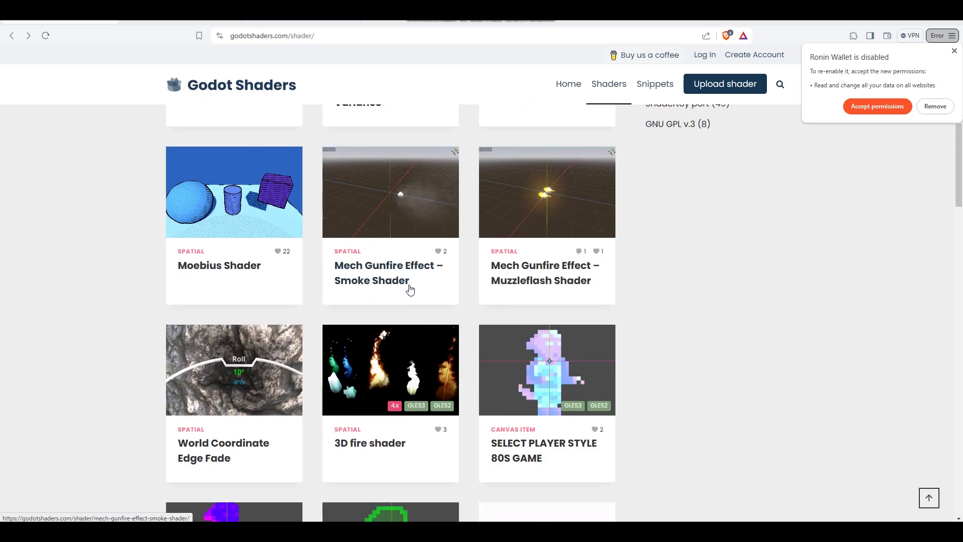
pyautogui.scroll(5, 410, 288)
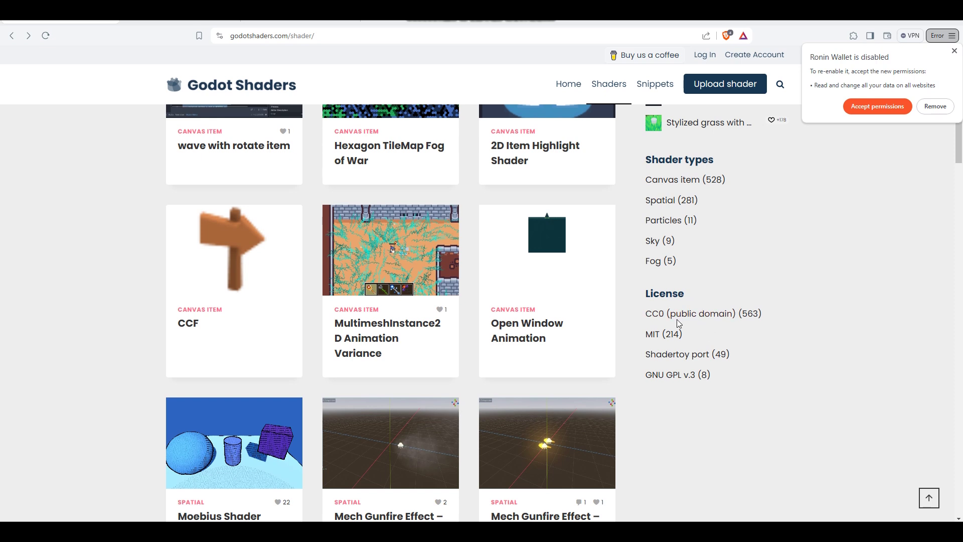
pyautogui.scroll(3, 680, 325)
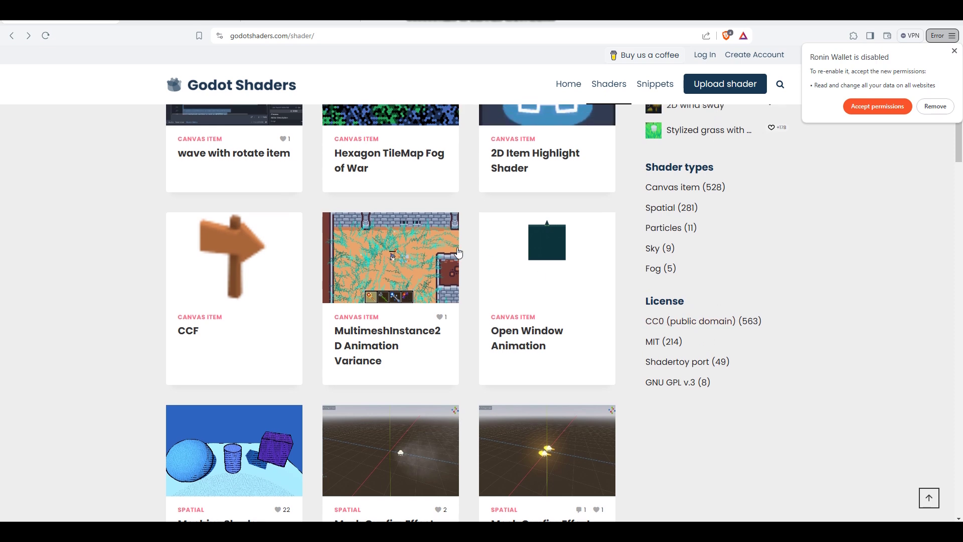
pyautogui.scroll(-3, 456, 247)
pyautogui.scroll(3, 456, 246)
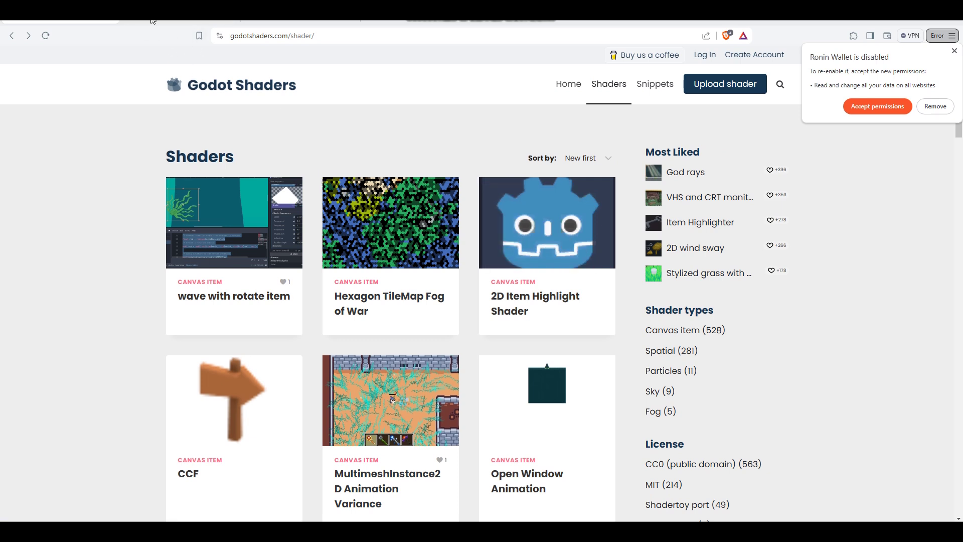
pyautogui.click(190, 23)
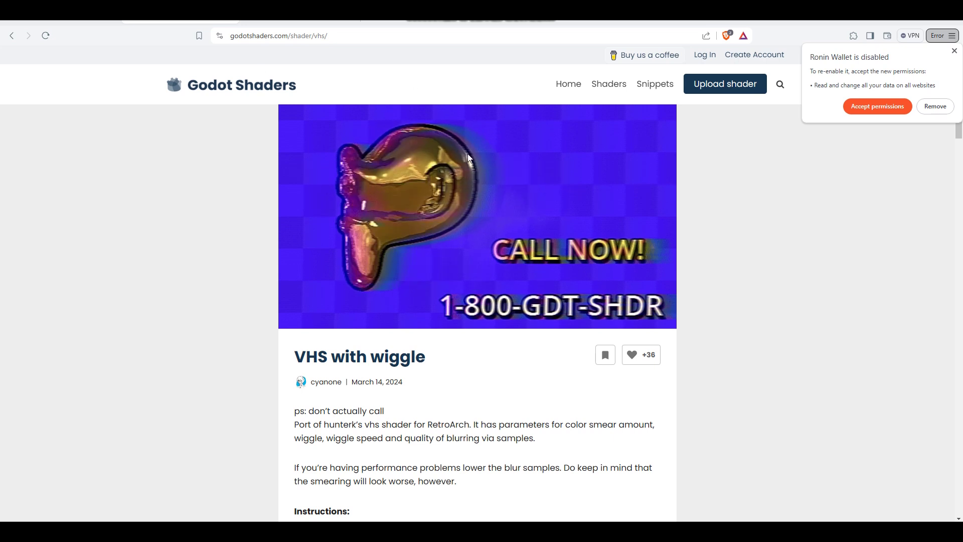
# Read the VHS with wiggle instructions, then switch to the 'PS1 Post-processing' shader page
pyautogui.scroll(-2, 383, 253)
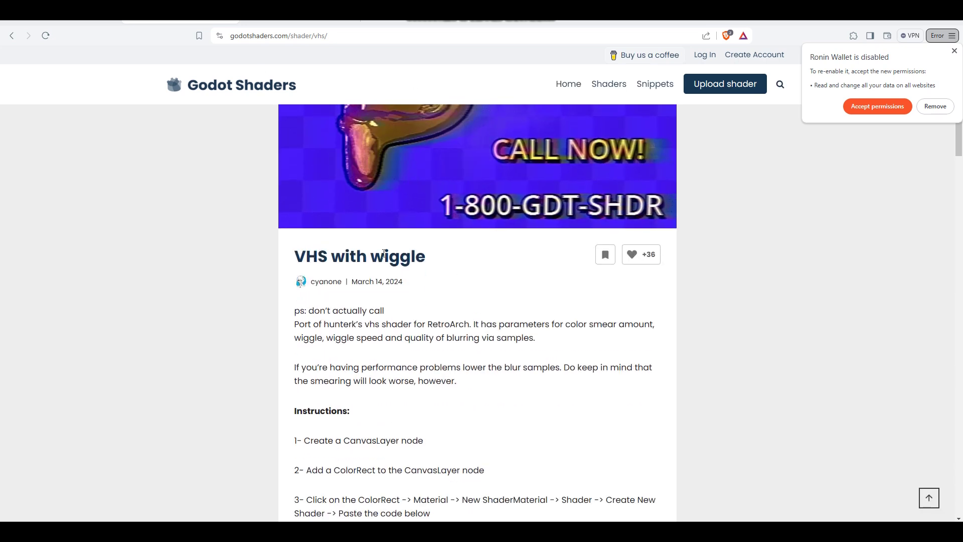
pyautogui.scroll(1, 474, 262)
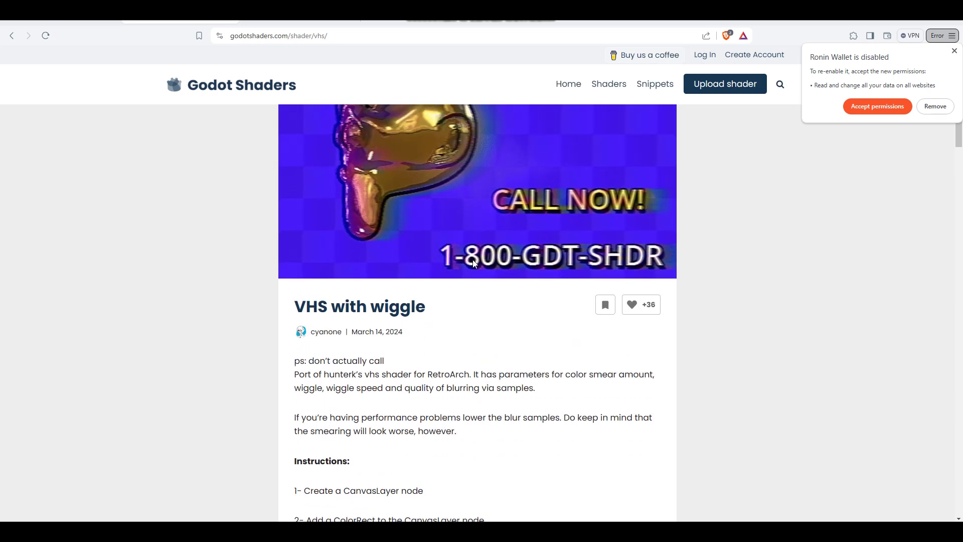
pyautogui.scroll(1, 473, 262)
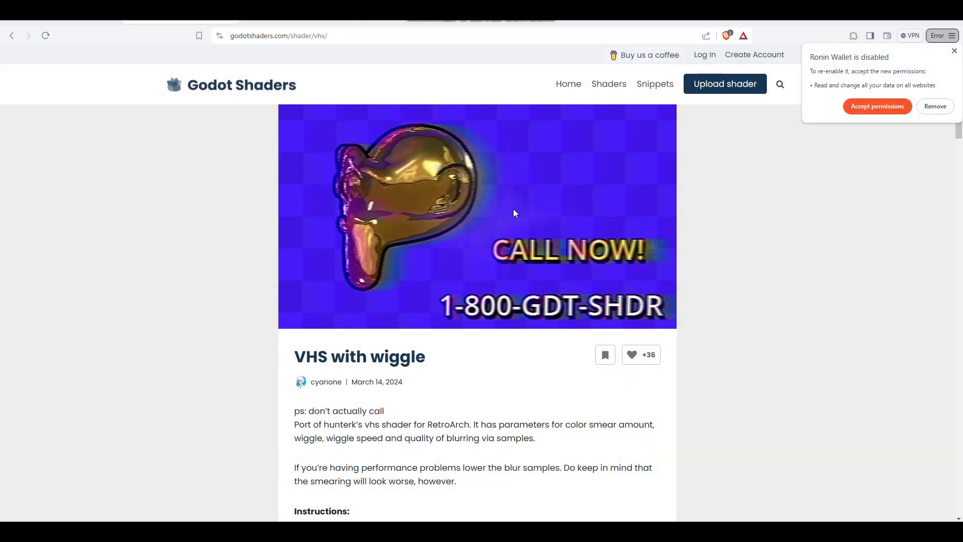
pyautogui.scroll(-3, 513, 210)
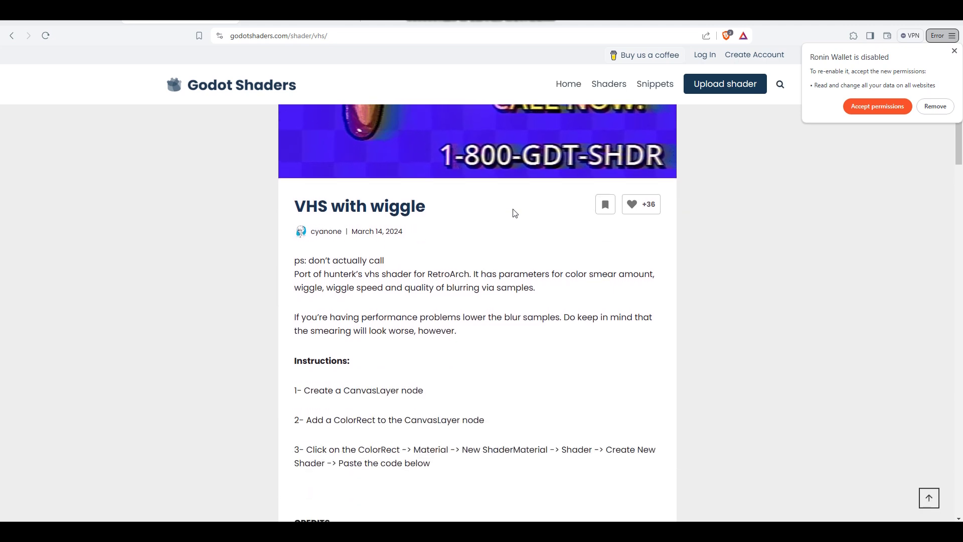
pyautogui.scroll(3, 513, 210)
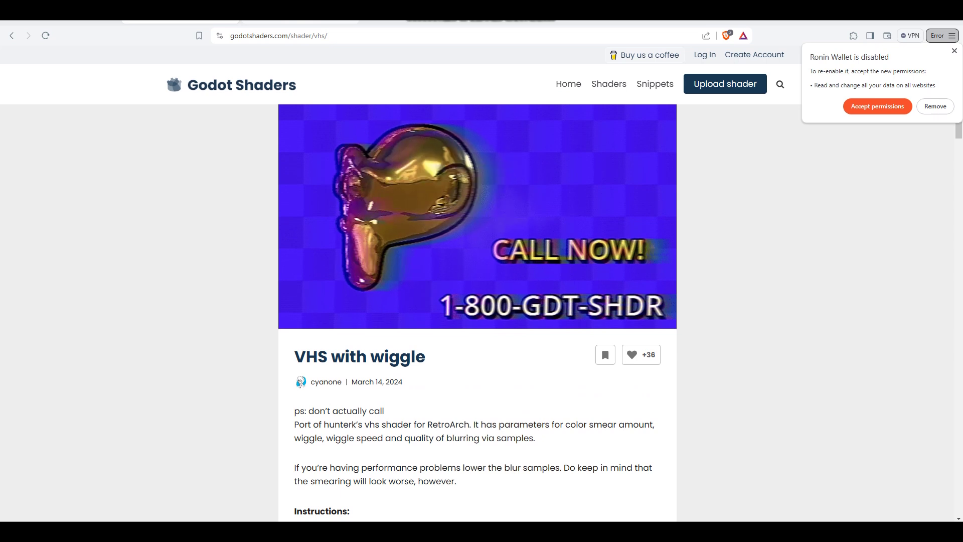
pyautogui.click(300, 21)
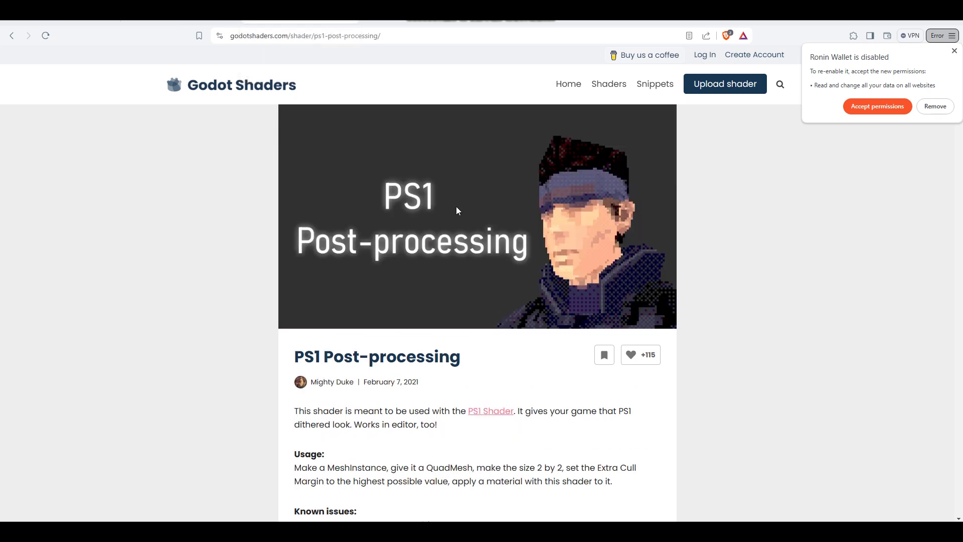
# Read the PS1 Post-processing Usage, Known issues and Shader code sections
pyautogui.scroll(-3, 666, 296)
pyautogui.scroll(3, 666, 296)
pyautogui.scroll(-3, 544, 227)
pyautogui.scroll(3, 546, 230)
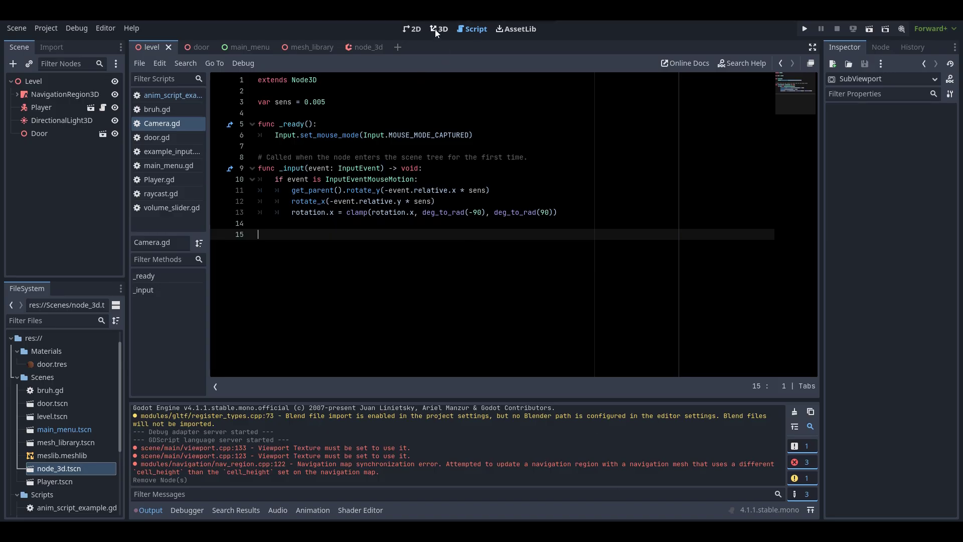
# Return to the level's 3D view and fly the camera past the door
pyautogui.click(437, 30)
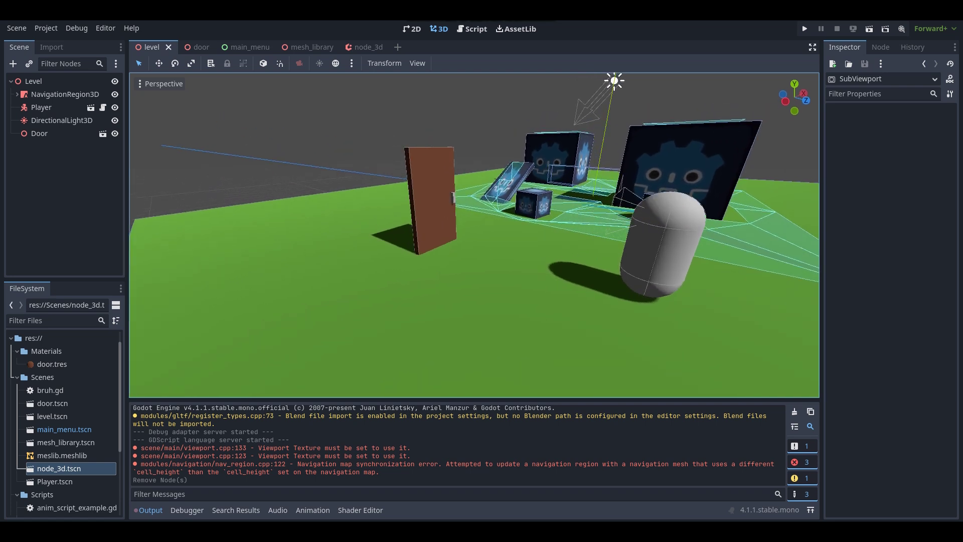
pyautogui.moveTo(474, 236); pyautogui.dragTo(474, 235, button='right')
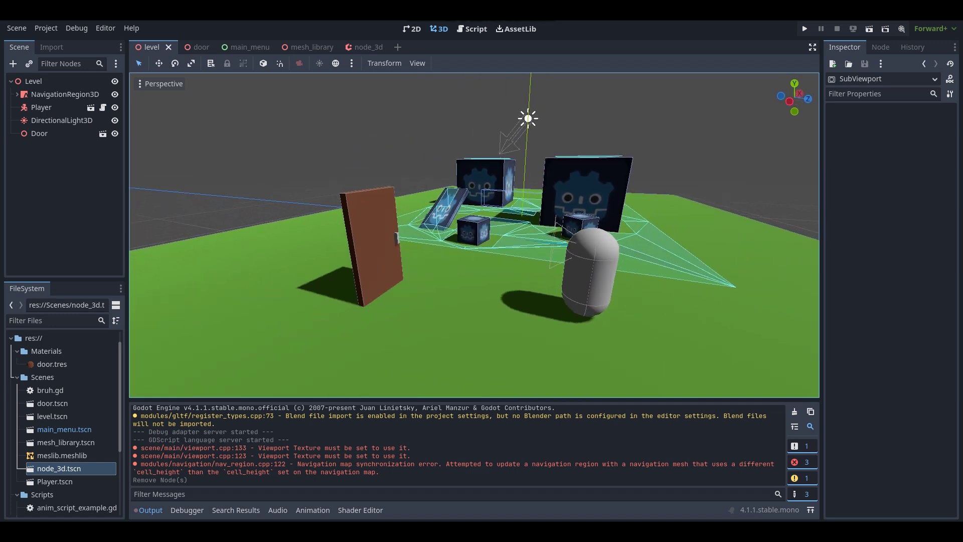
# Create a new User Interface scene with its Control root renamed 'VHS_Shader'
pyautogui.click(398, 47)
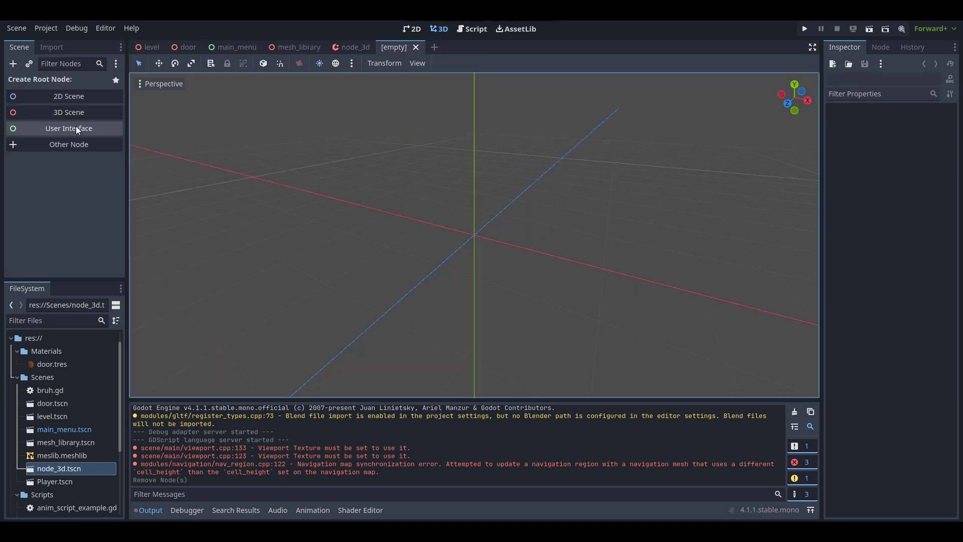
pyautogui.click(76, 127)
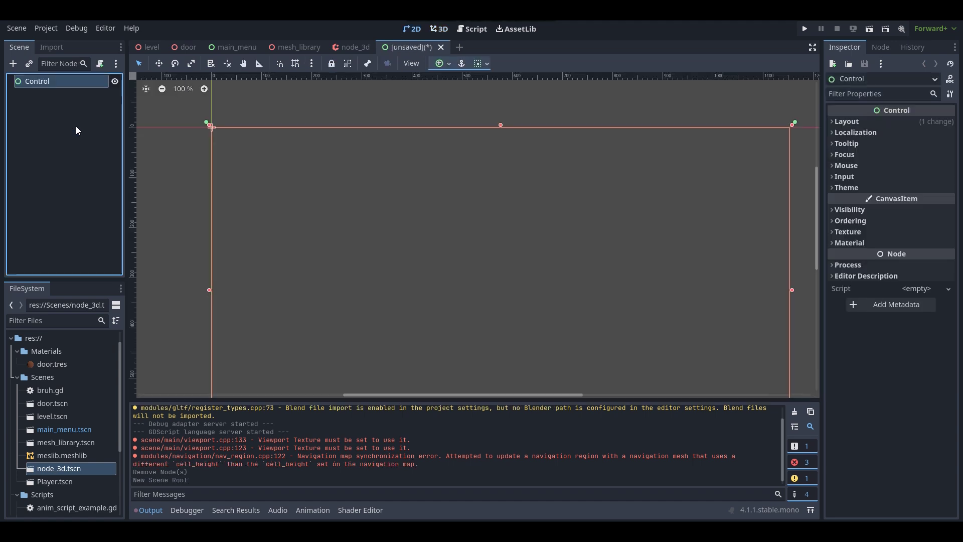
pyautogui.doubleClick(68, 81)
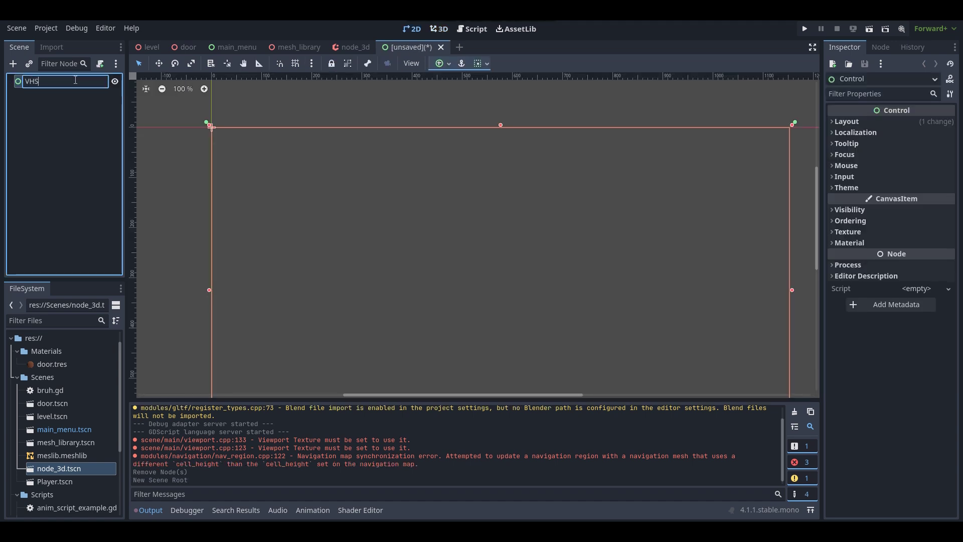
pyautogui.write('VHS_Shader')
pyautogui.press('Return')
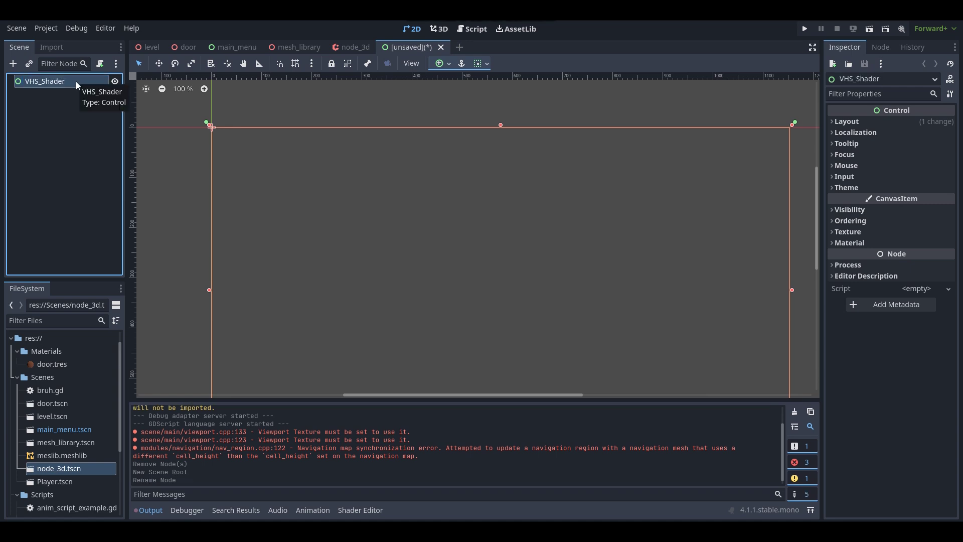
# Add a ColorRect child to VHS_Shader and enlarge it to cover the screen area
pyautogui.rightClick(74, 82)
pyautogui.press('Escape')
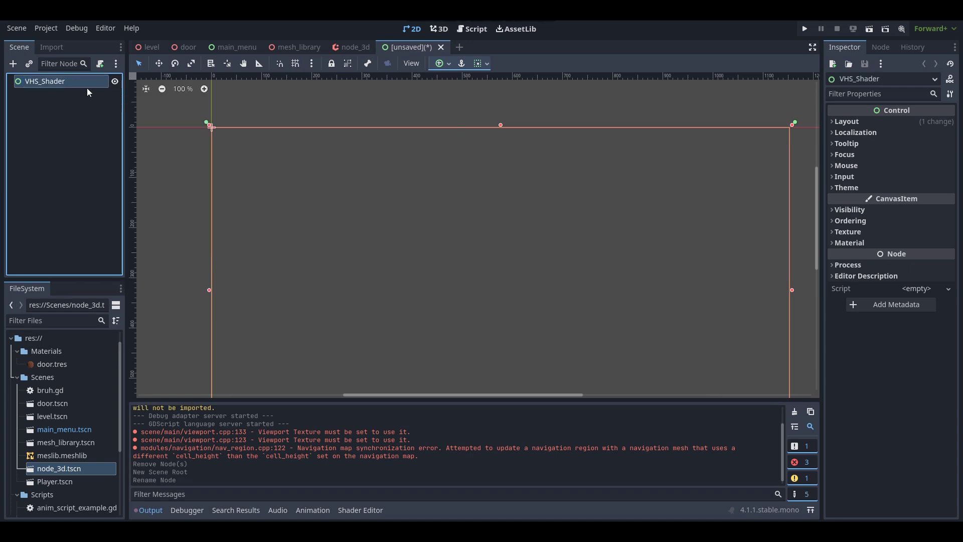
pyautogui.hotkey('ctrl', 'a')
pyautogui.write('color')
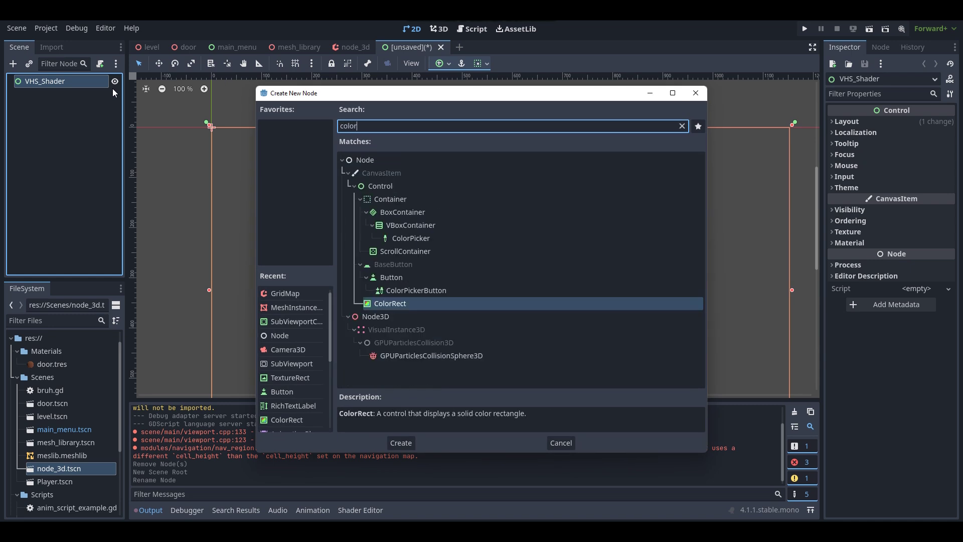
pyautogui.doubleClick(397, 304)
pyautogui.scroll(-4, 344, 254)
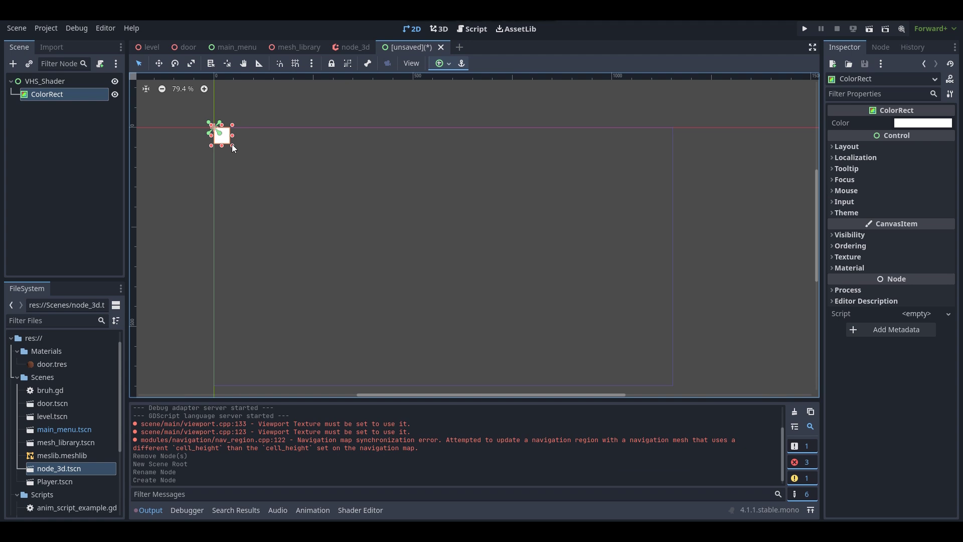
pyautogui.moveTo(232, 146); pyautogui.dragTo(677, 389)
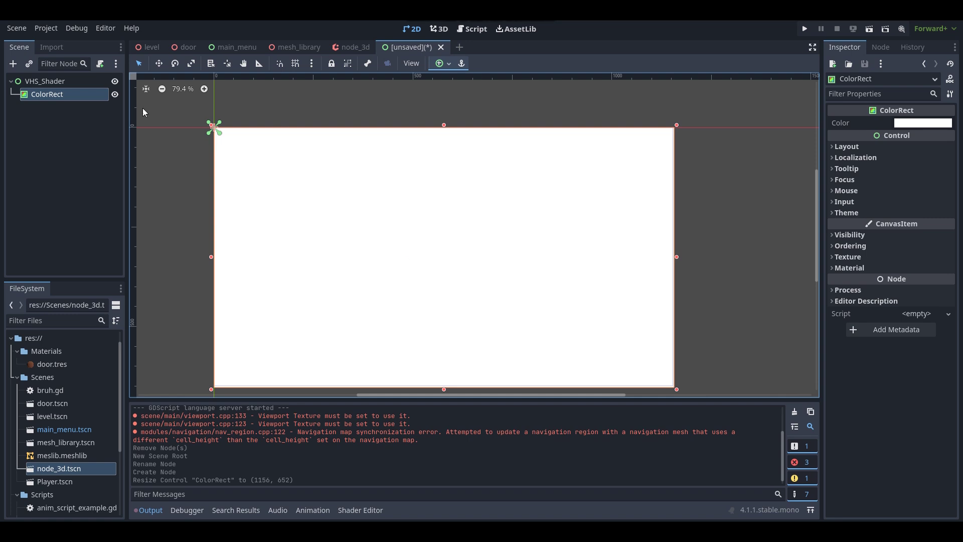
# Rename the ColorRect to 'vhs' and return to the VHS with wiggle shader page
pyautogui.doubleClick(58, 94)
pyautogui.write('v')
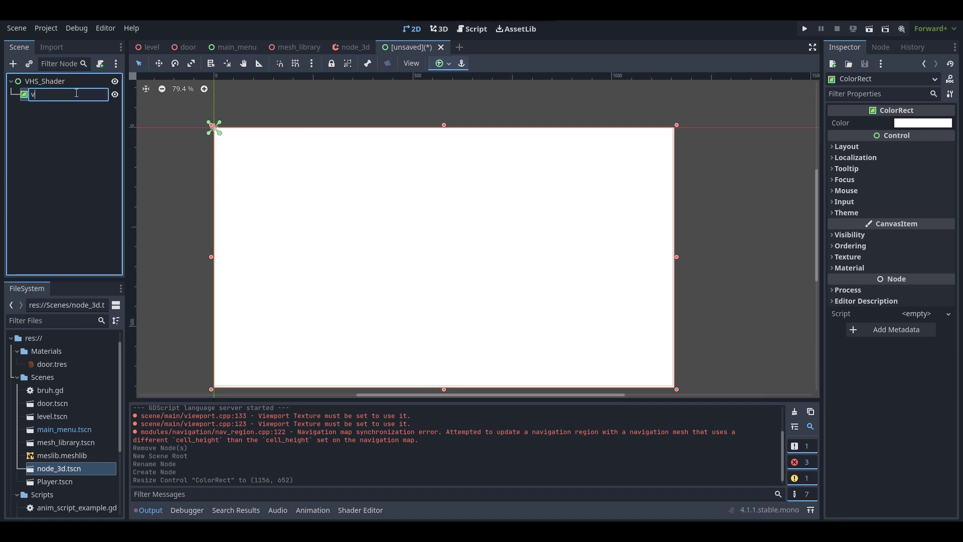
pyautogui.write('hs')
pyautogui.press('Return')
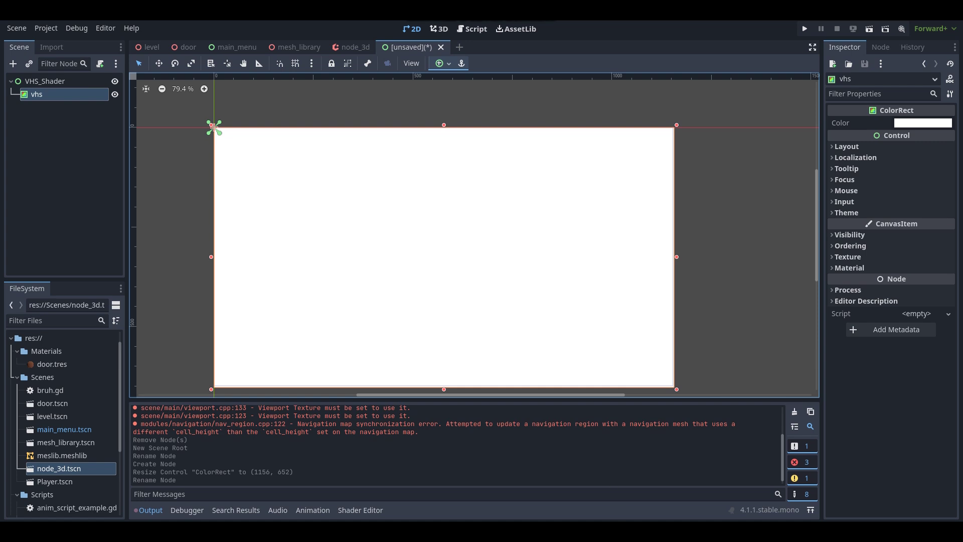
pyautogui.hotkey('alt', 'Tab')
pyautogui.hotkey('ctrl', 'shift', 'Tab')
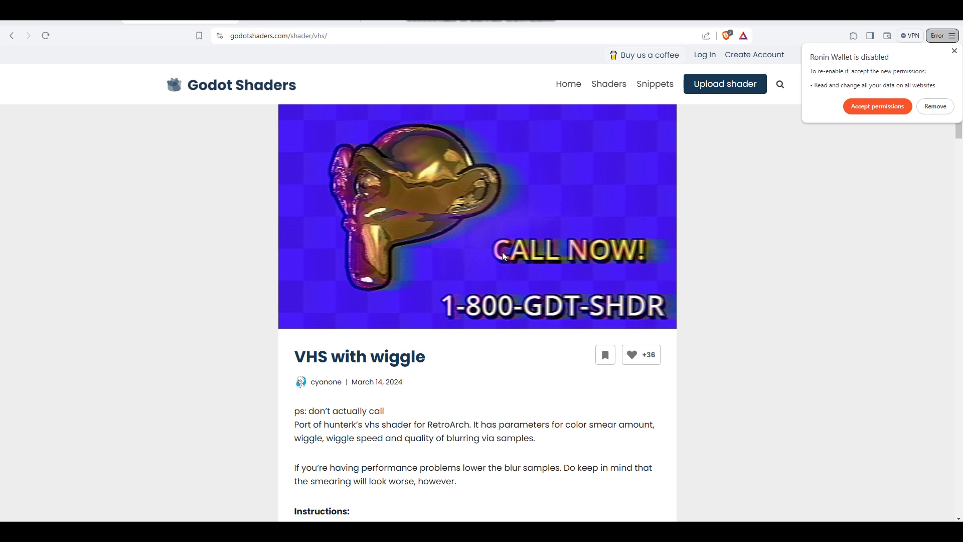
# Read through the VHS shader's setup steps and full code, then return to Godot
pyautogui.scroll(-4, 503, 255)
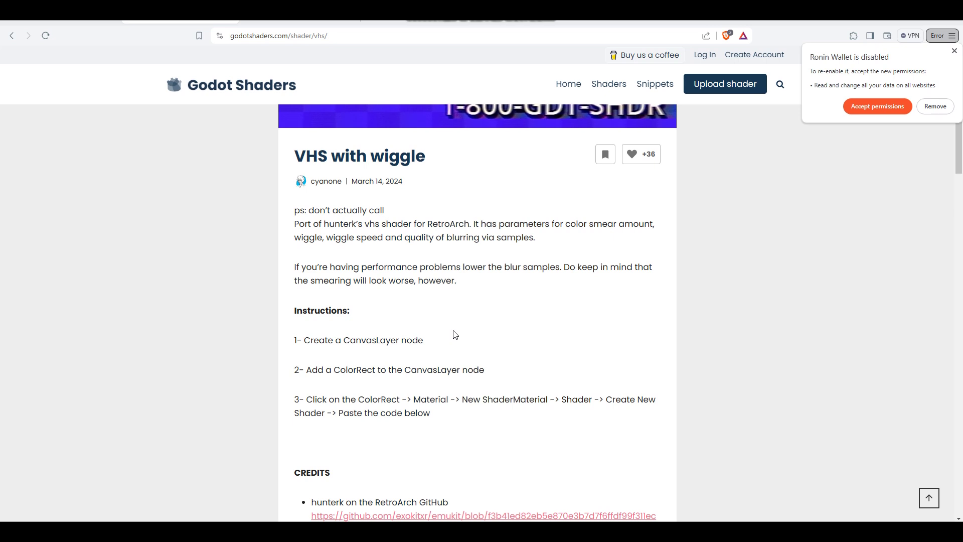
pyautogui.scroll(-2, 455, 335)
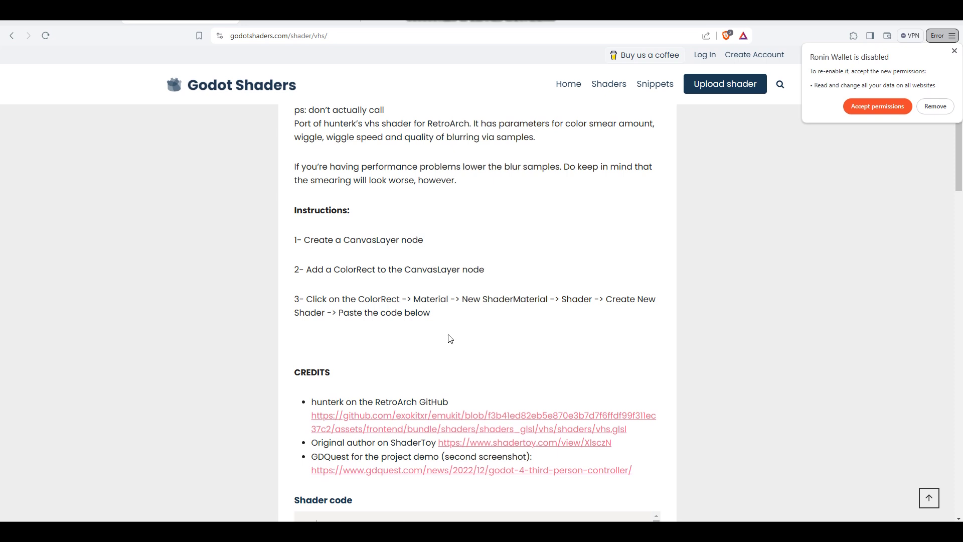
pyautogui.scroll(-2, 448, 338)
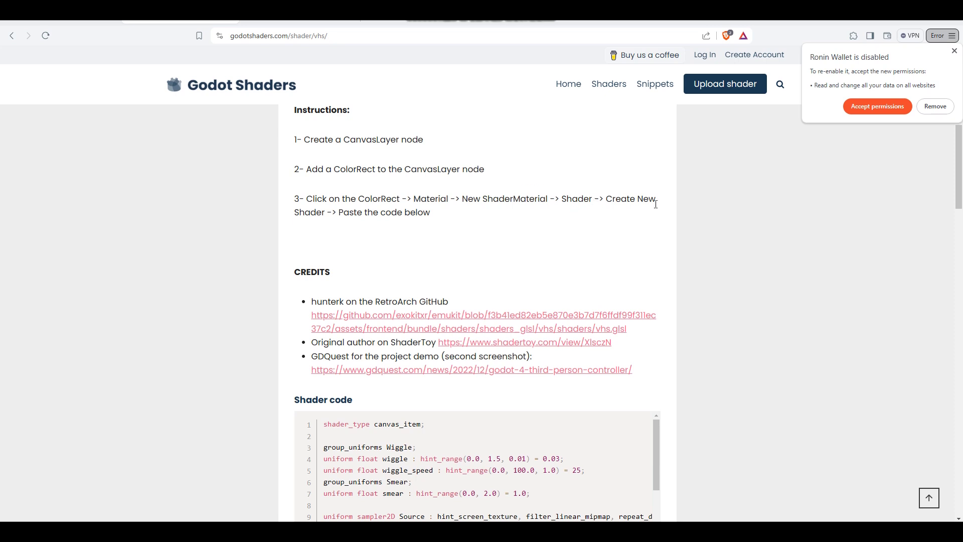
pyautogui.scroll(-5, 401, 304)
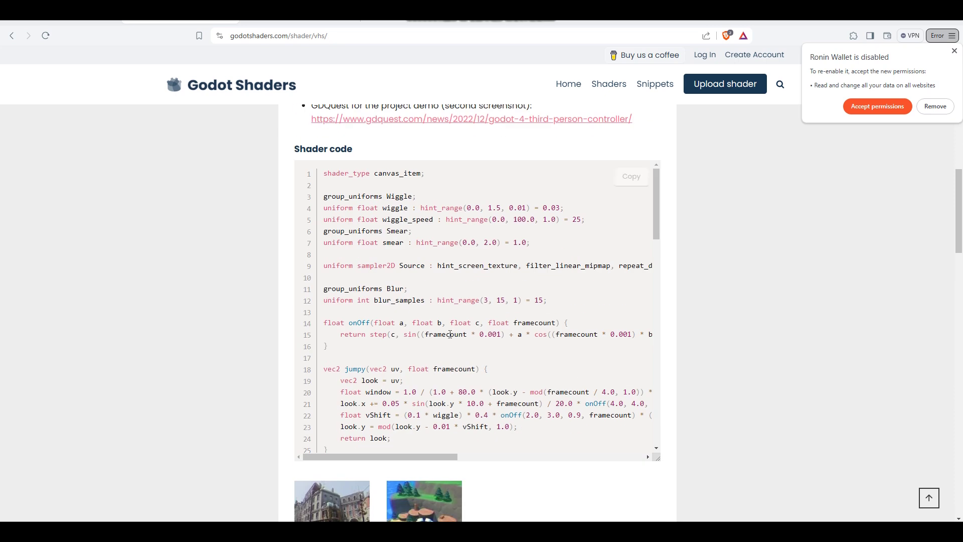
pyautogui.scroll(-10, 499, 286)
pyautogui.scroll(-5, 500, 291)
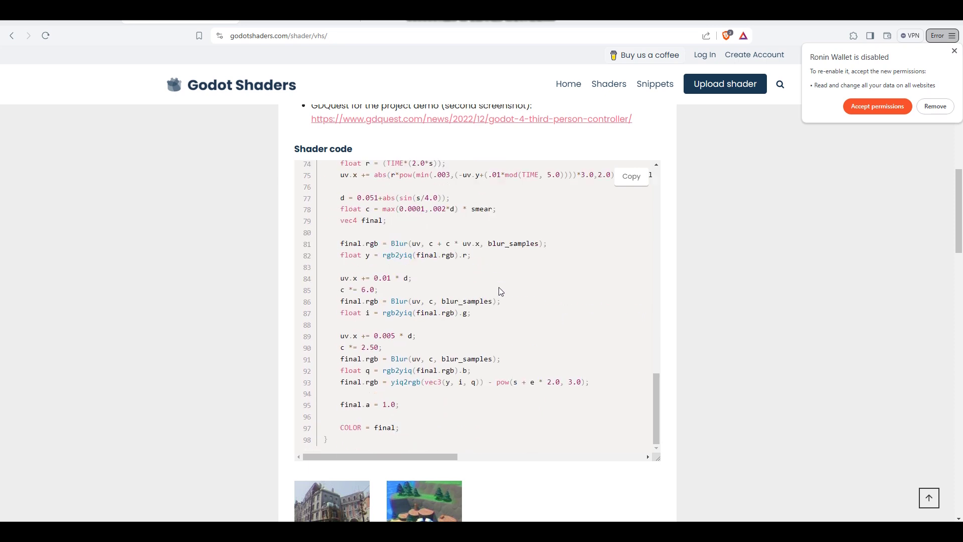
pyautogui.scroll(15, 501, 291)
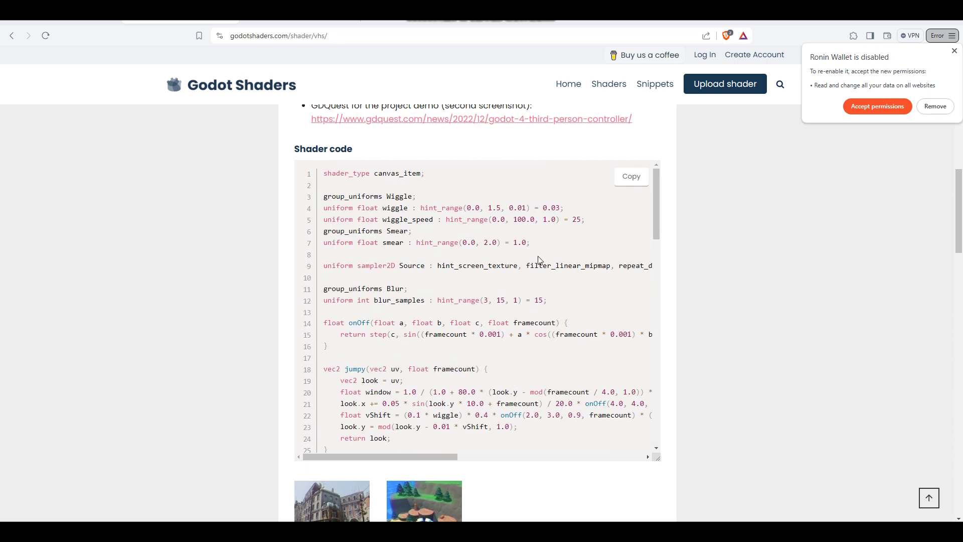
pyautogui.scroll(6, 720, 275)
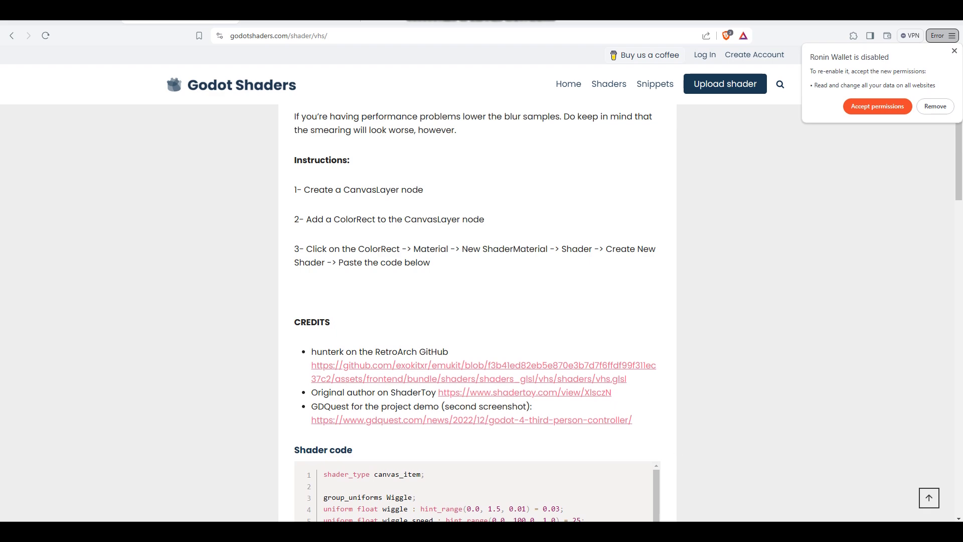
pyautogui.hotkey('alt', 'Tab')
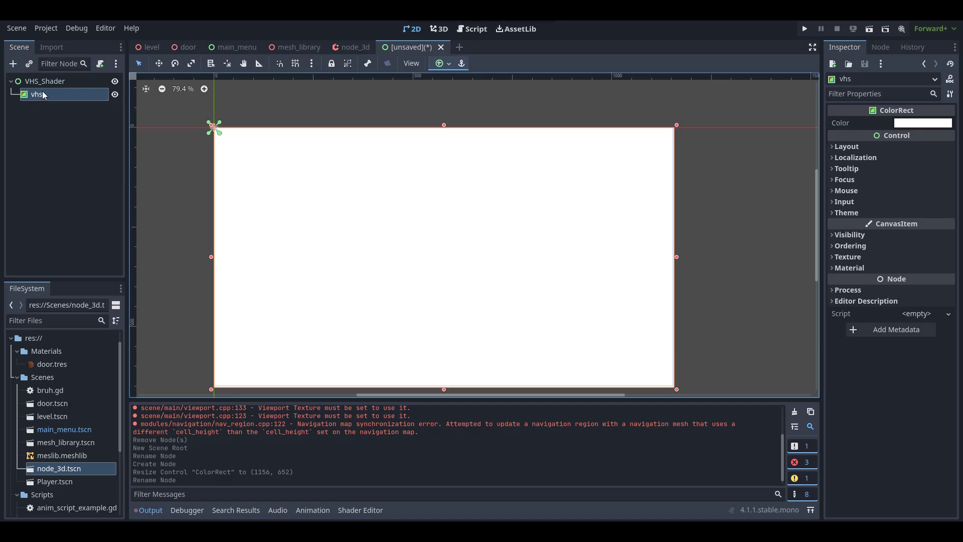
# Give the vhs ColorRect a new ShaderMaterial and expand its properties
pyautogui.click(853, 267)
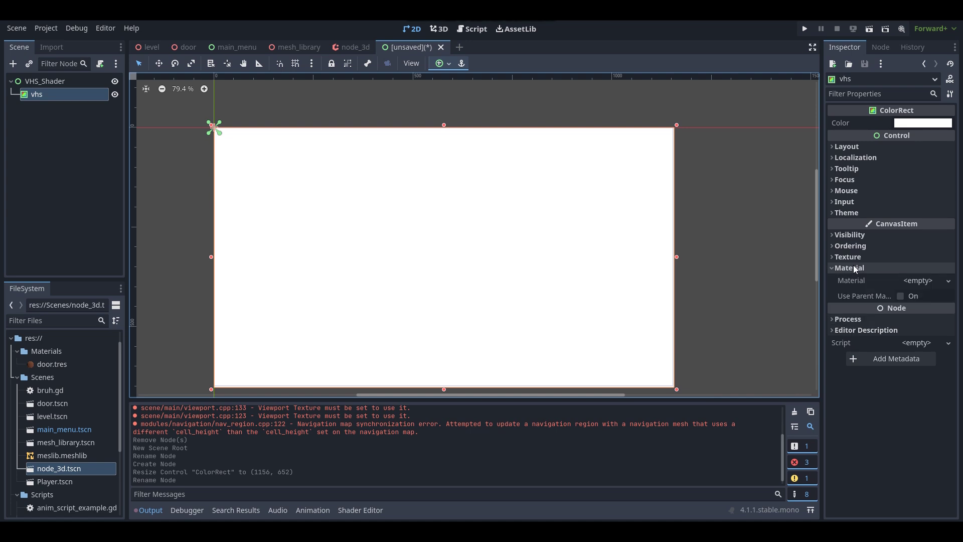
pyautogui.click(914, 281)
pyautogui.click(903, 310)
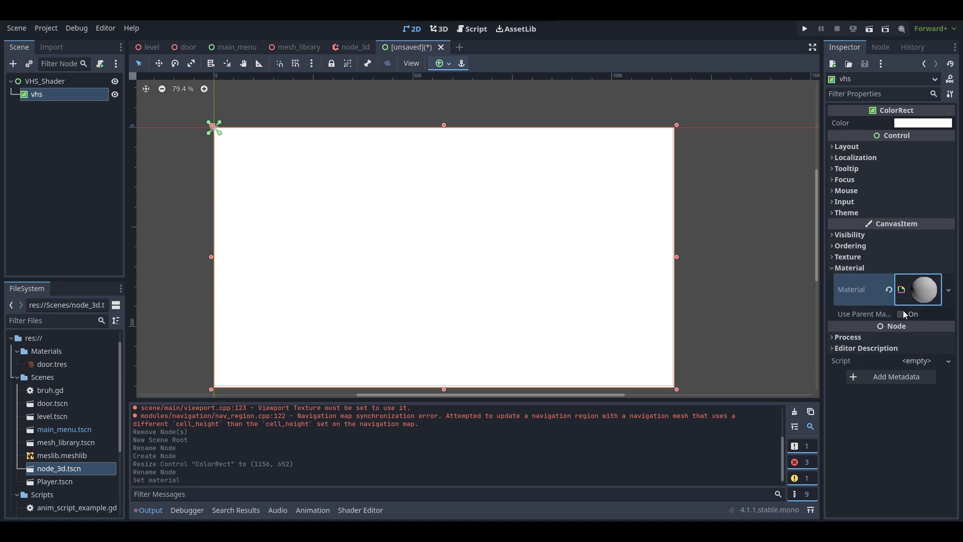
pyautogui.click(922, 291)
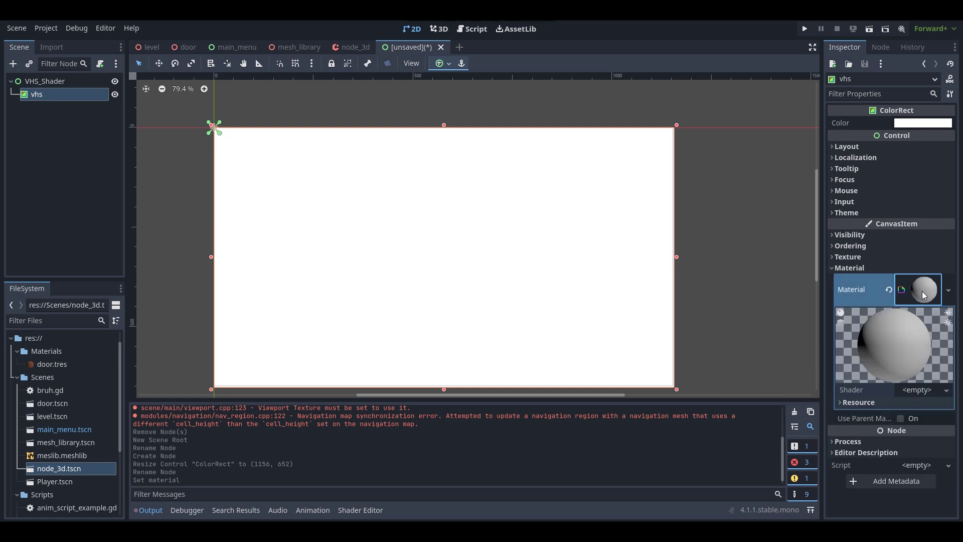
# Create a new shader 'vhs.gdshader' saved inside a new 'Shaders' folder
pyautogui.click(918, 389)
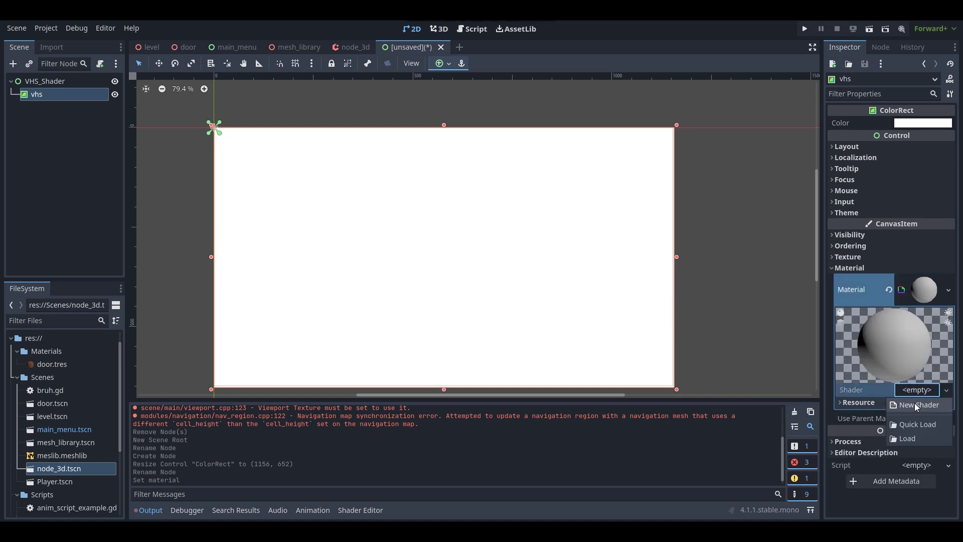
pyautogui.click(914, 403)
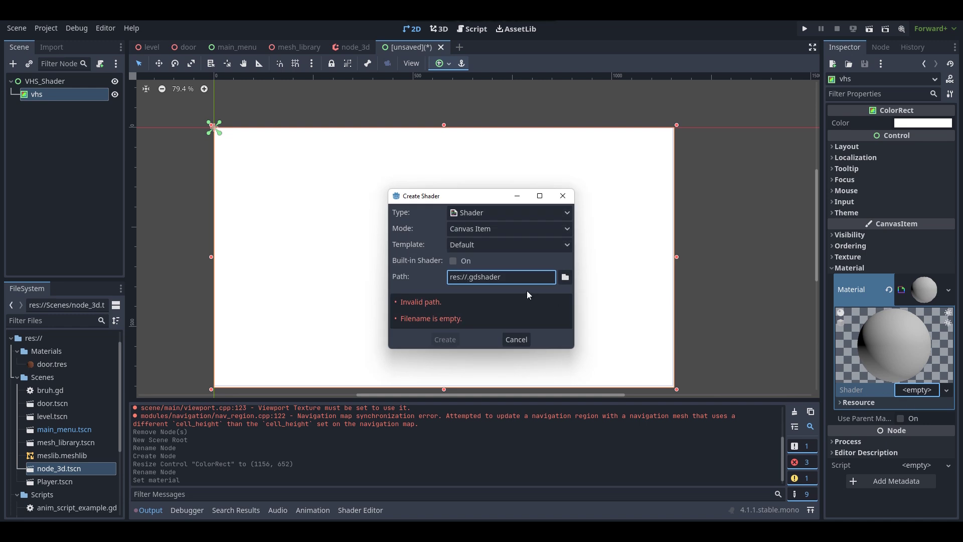
pyautogui.write('vhs')
pyautogui.click(565, 279)
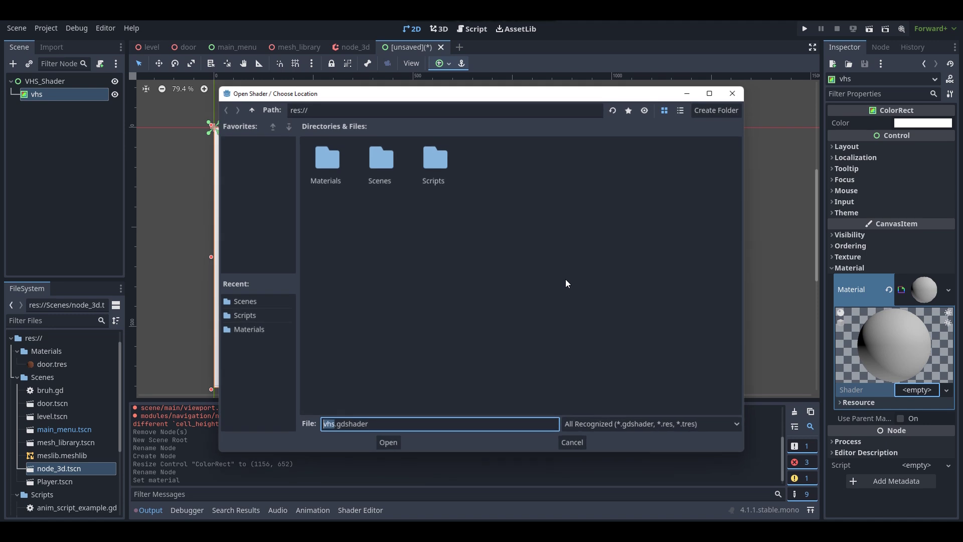
pyautogui.click(721, 110)
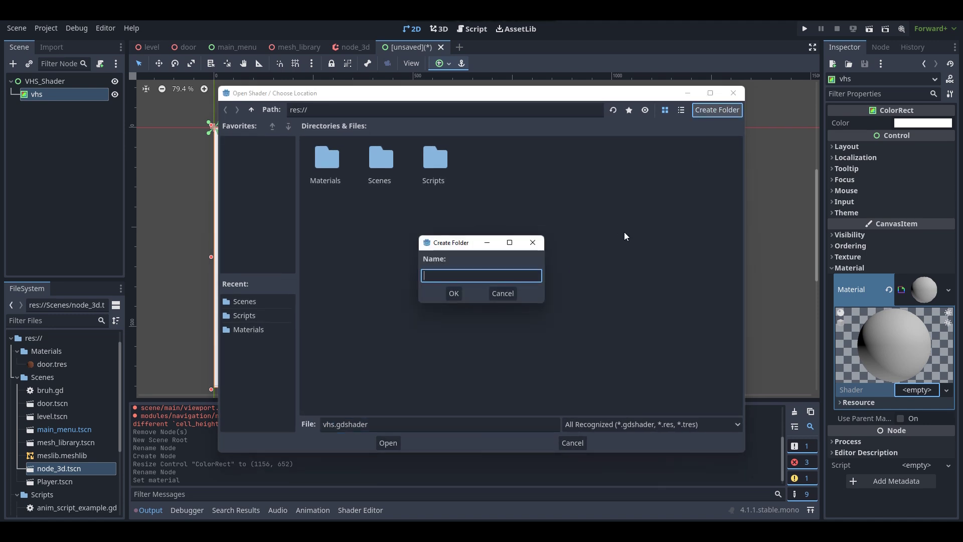
pyautogui.write('Shaders')
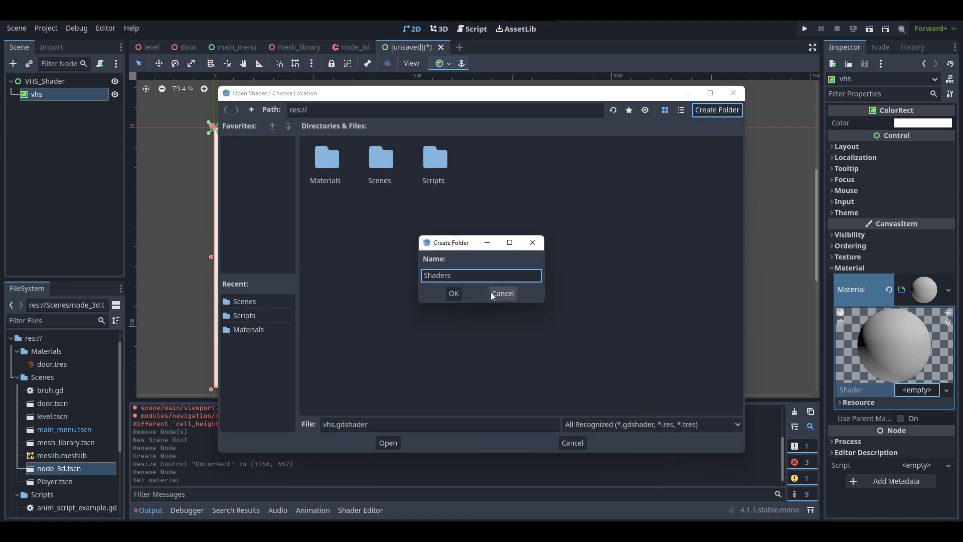
pyautogui.click(453, 293)
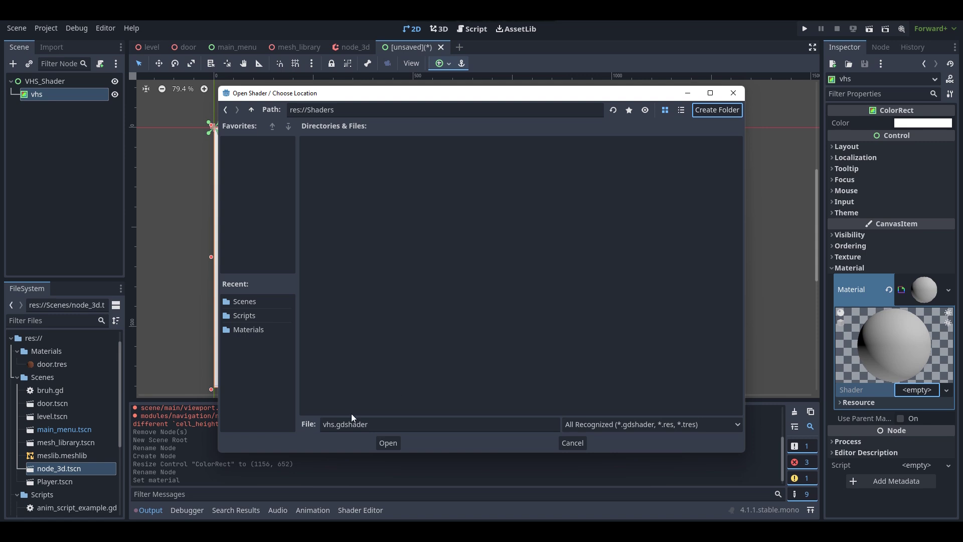
pyautogui.click(389, 443)
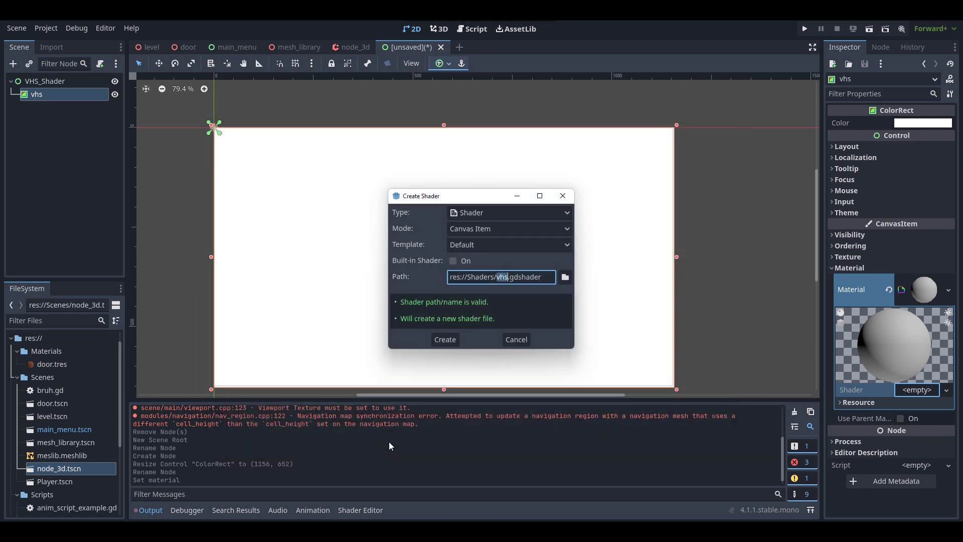
pyautogui.click(444, 339)
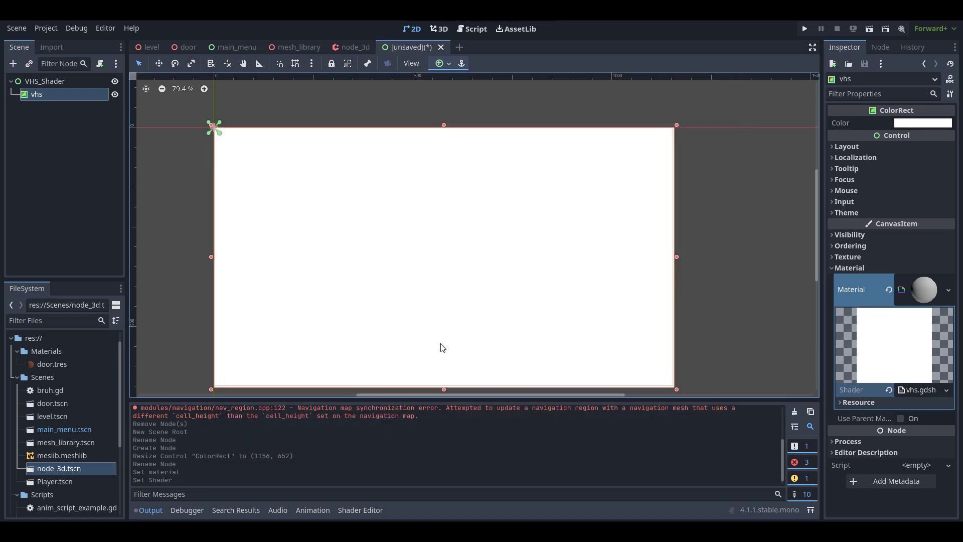
# Expand the Shaders folder in FileSystem and open vhs.gdshader in the shader editor
pyautogui.scroll(-5, 32, 430)
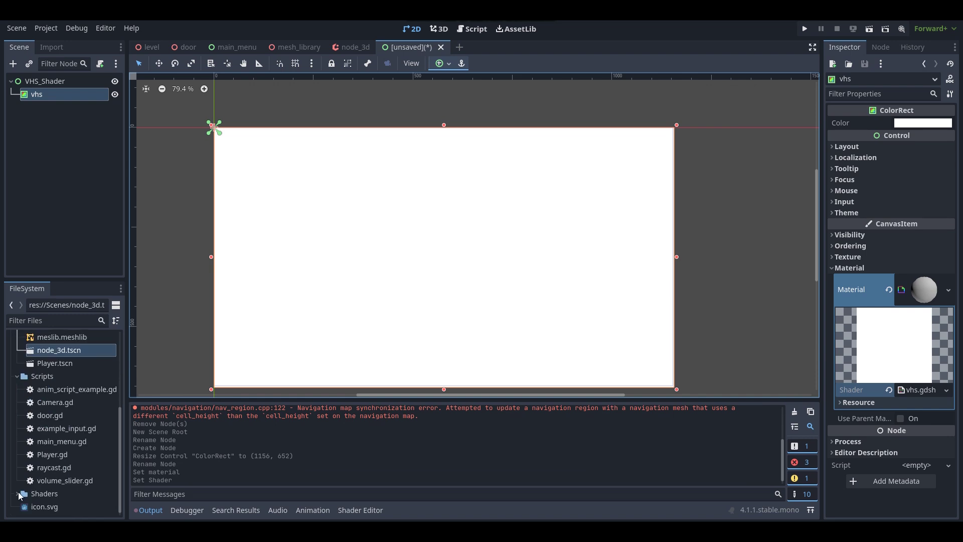
pyautogui.click(18, 493)
pyautogui.scroll(-1, 55, 458)
pyautogui.doubleClick(56, 494)
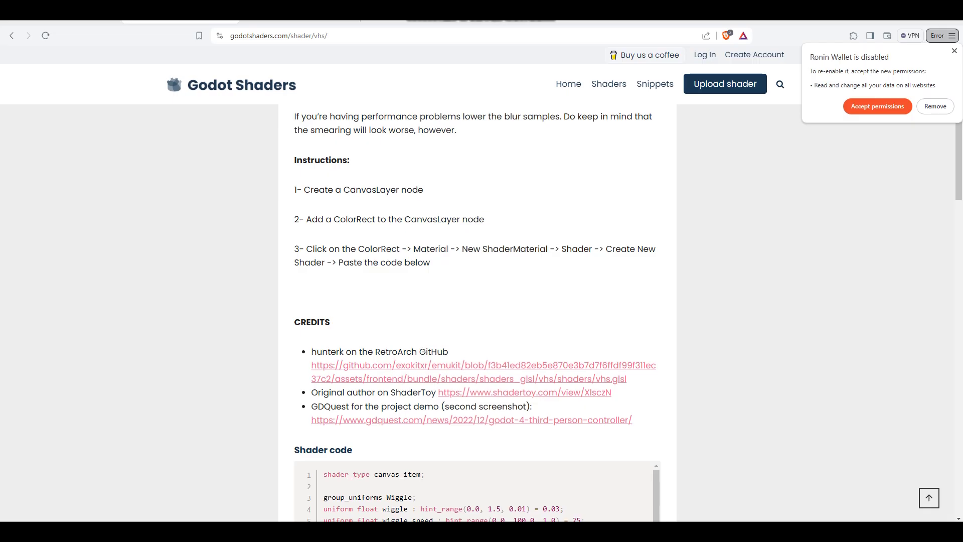
# Copy the complete VHS shader code from the page's Shader code block
pyautogui.scroll(-5, 508, 281)
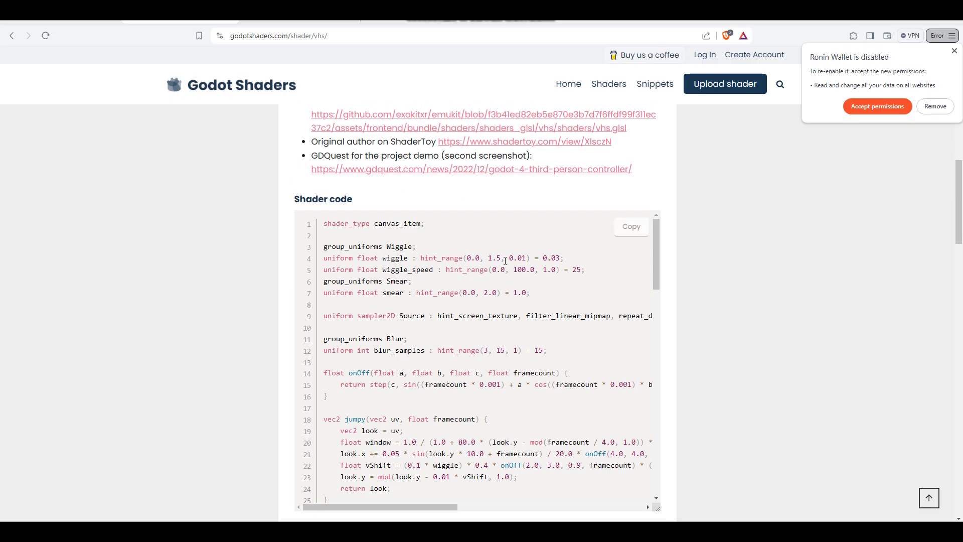
pyautogui.moveTo(621, 246)
pyautogui.click(634, 230)
pyautogui.scroll(-10, 432, 281)
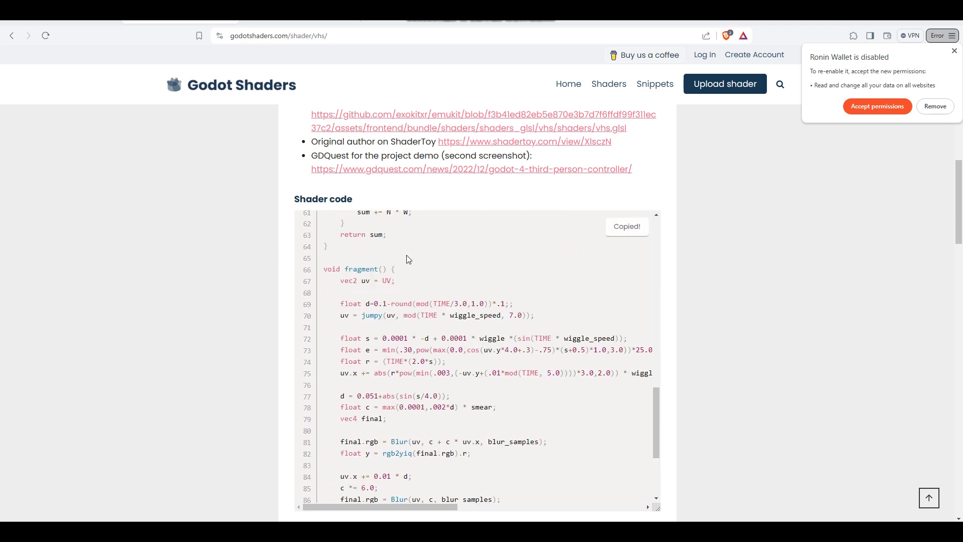
pyautogui.scroll(-3, 409, 260)
pyautogui.scroll(15, 665, 400)
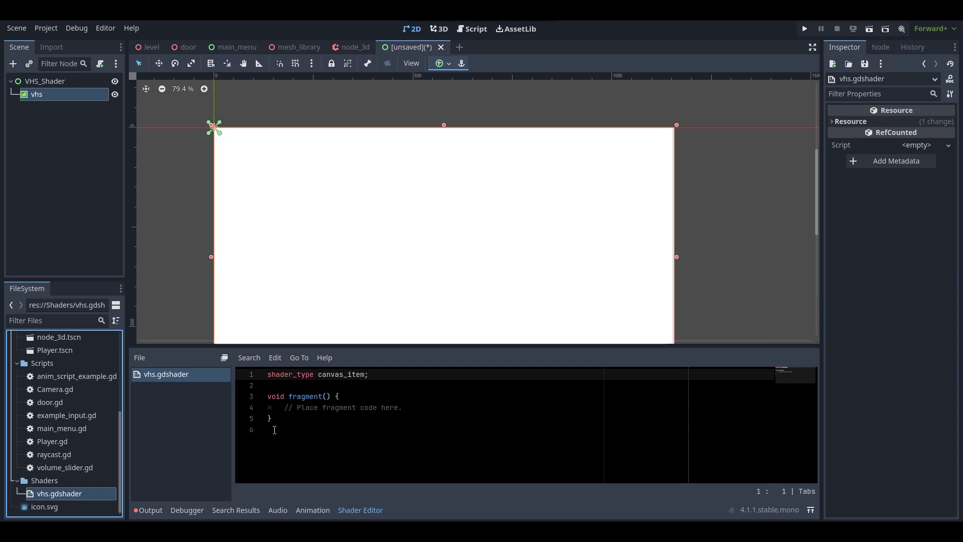
# Replace the default vhs.gdshader template with the 99-line VHS wiggle-and-smear shader code
pyautogui.moveTo(275, 430); pyautogui.dragTo(251, 361)
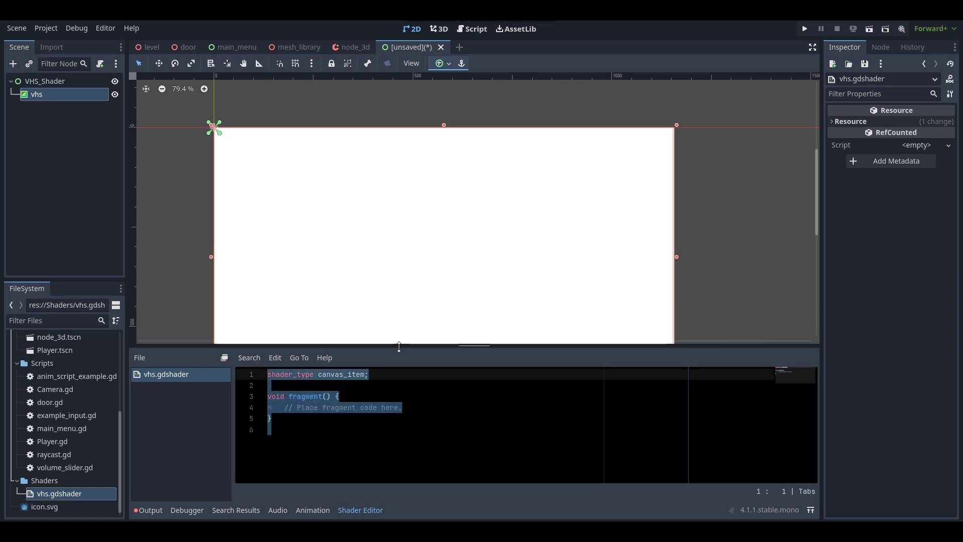
pyautogui.hotkey('ctrl', 'v')
pyautogui.scroll(15, 379, 418)
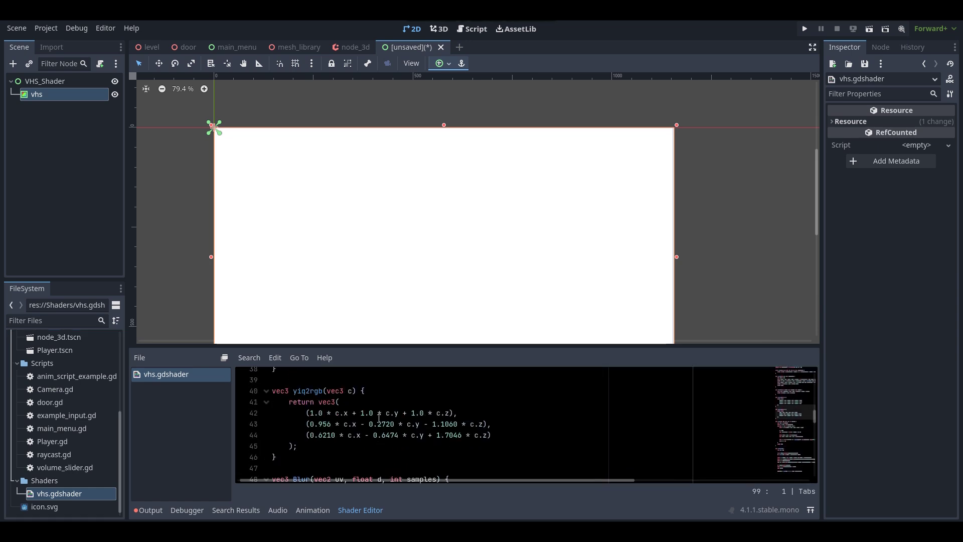
pyautogui.scroll(12, 379, 418)
pyautogui.scroll(-20, 379, 417)
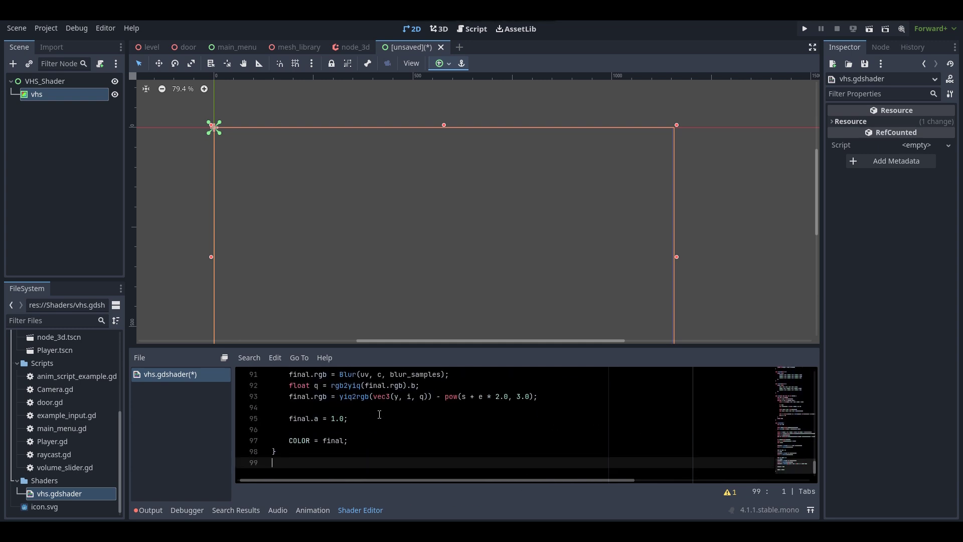
pyautogui.scroll(20, 379, 415)
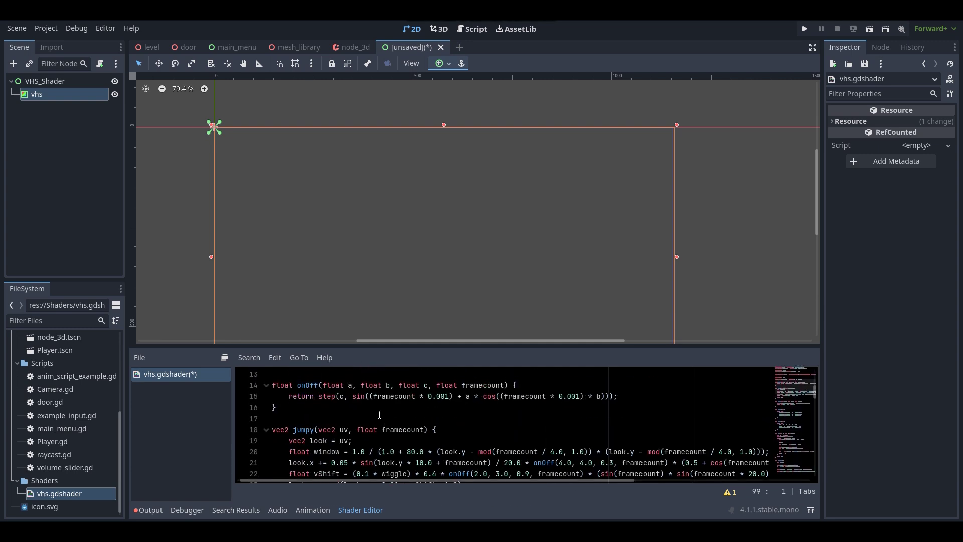
pyautogui.scroll(-3, 416, 253)
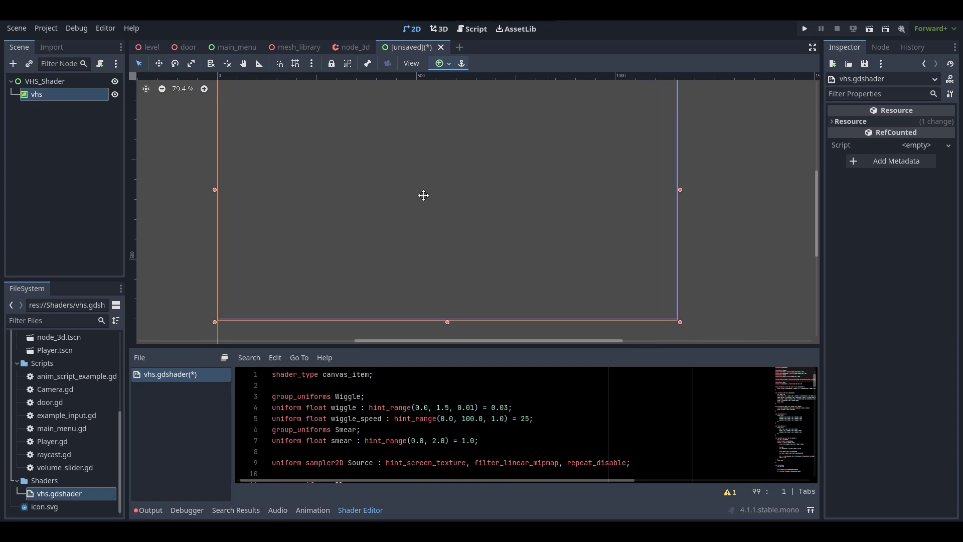
pyautogui.scroll(-2, 424, 207)
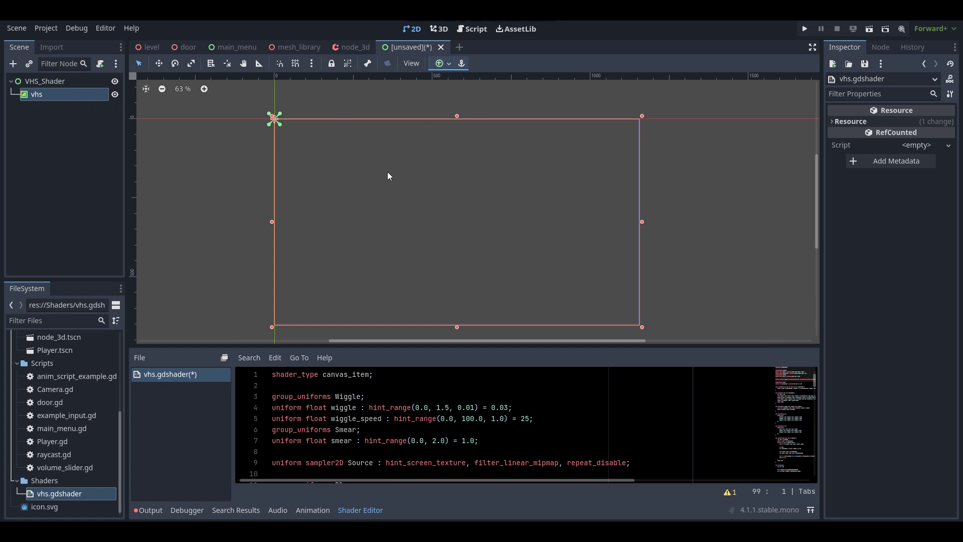
# Save the VHS scene as vhs_shader.tscn in the Scenes folder
pyautogui.hotkey('ctrl', 's')
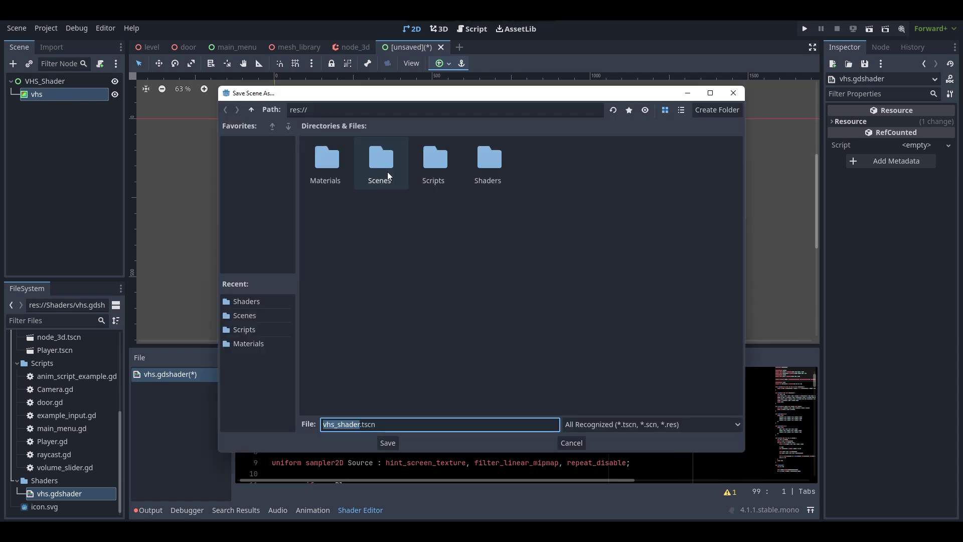
pyautogui.doubleClick(385, 167)
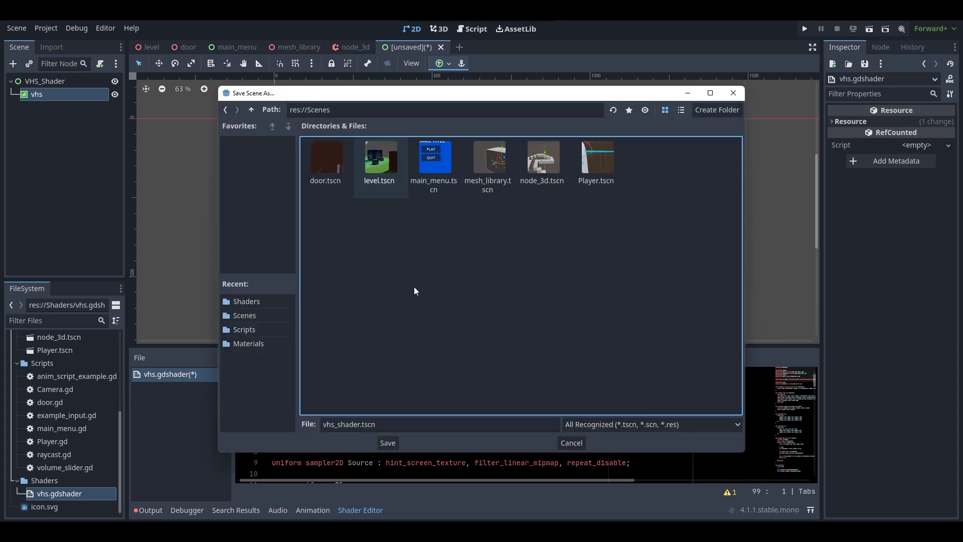
pyautogui.click(387, 442)
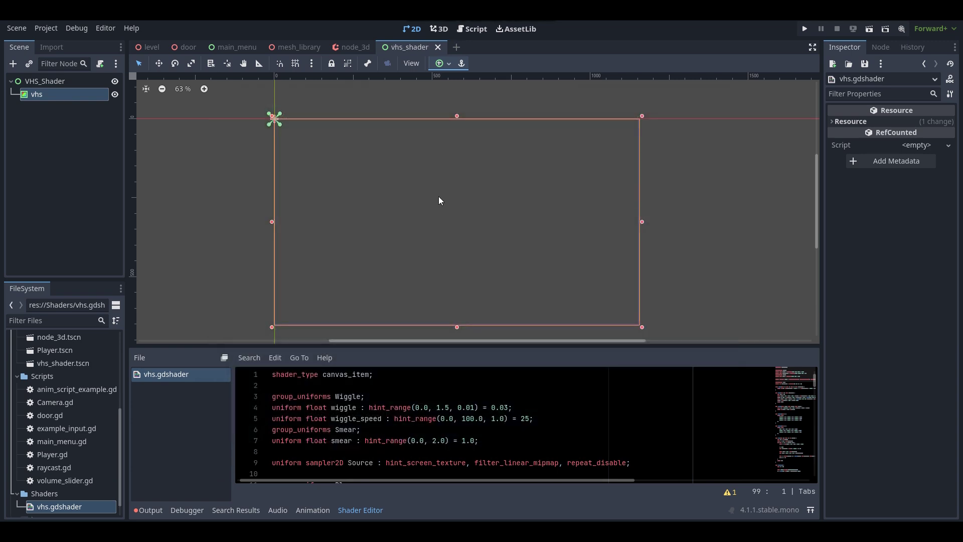
# Instance vhs_shader.tscn under the Level node in the level scene
pyautogui.click(141, 47)
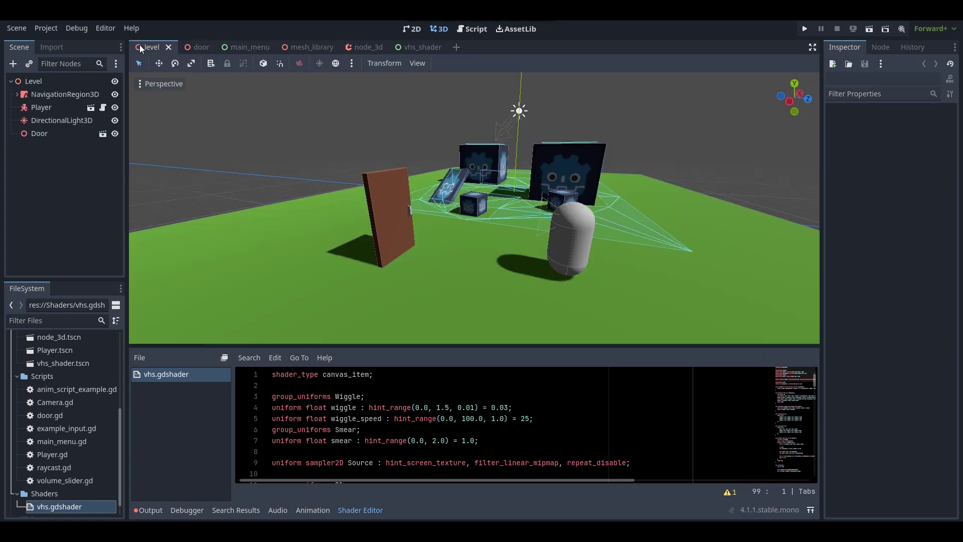
pyautogui.scroll(5, 58, 458)
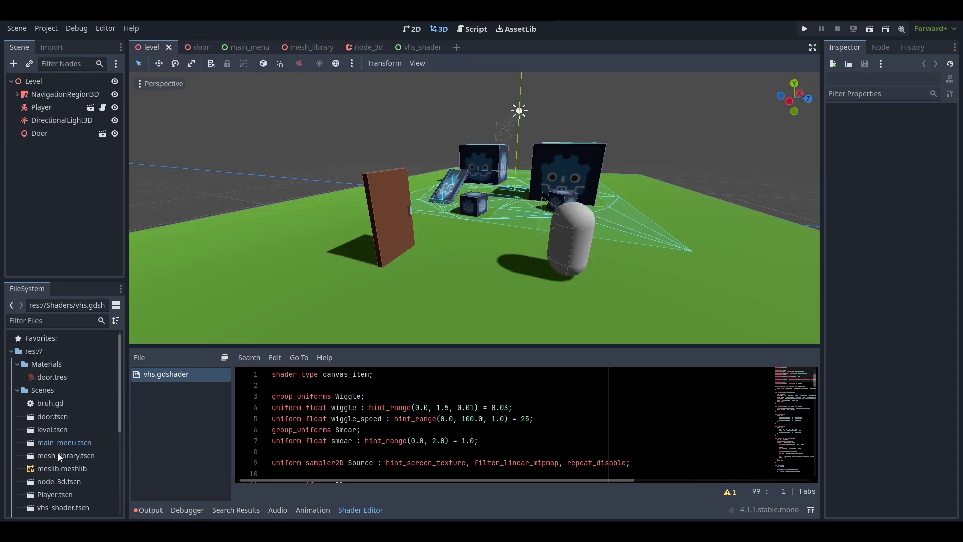
pyautogui.scroll(-2, 86, 483)
pyautogui.click(73, 486)
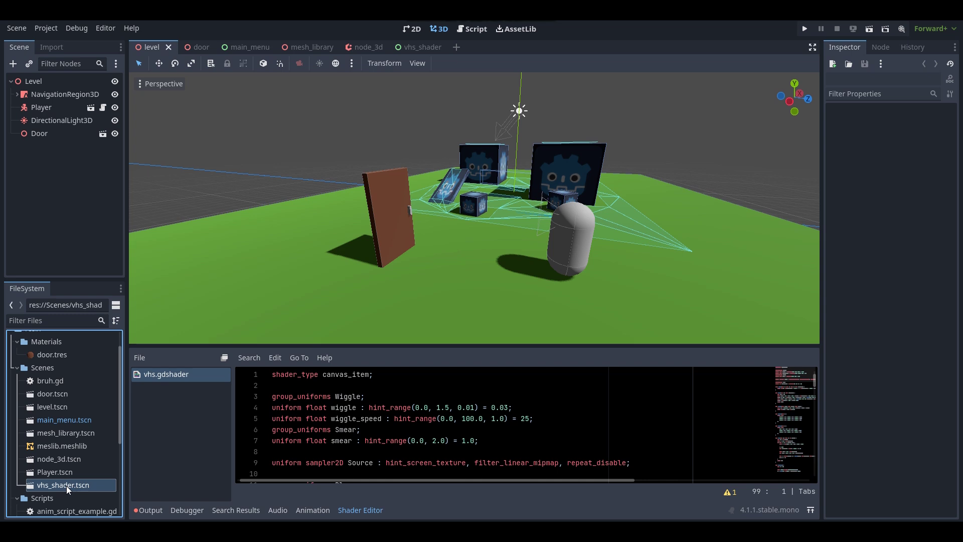
pyautogui.moveTo(66, 486); pyautogui.dragTo(55, 90)
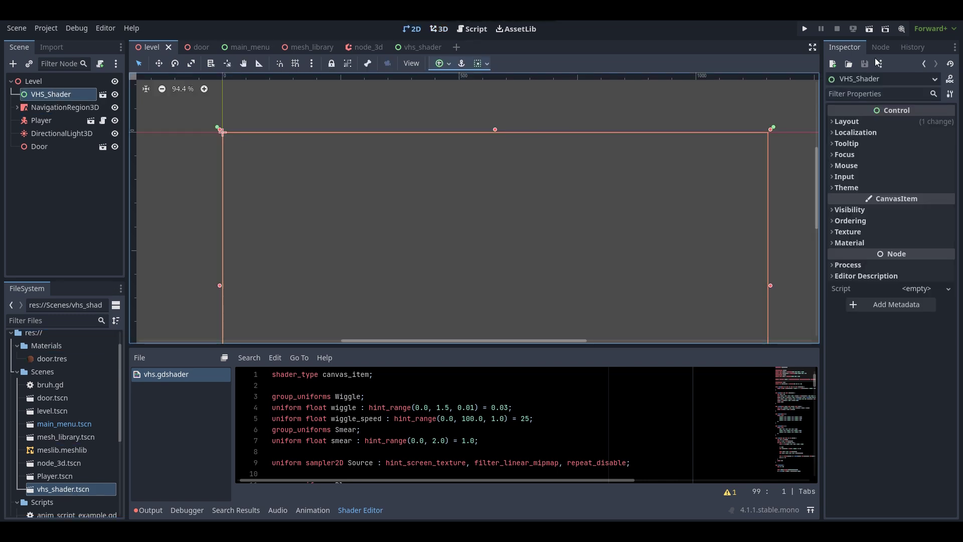
# Run the level and walk between the Godot-logo cubes and the door to preview the VHS effect
pyautogui.click(870, 31)
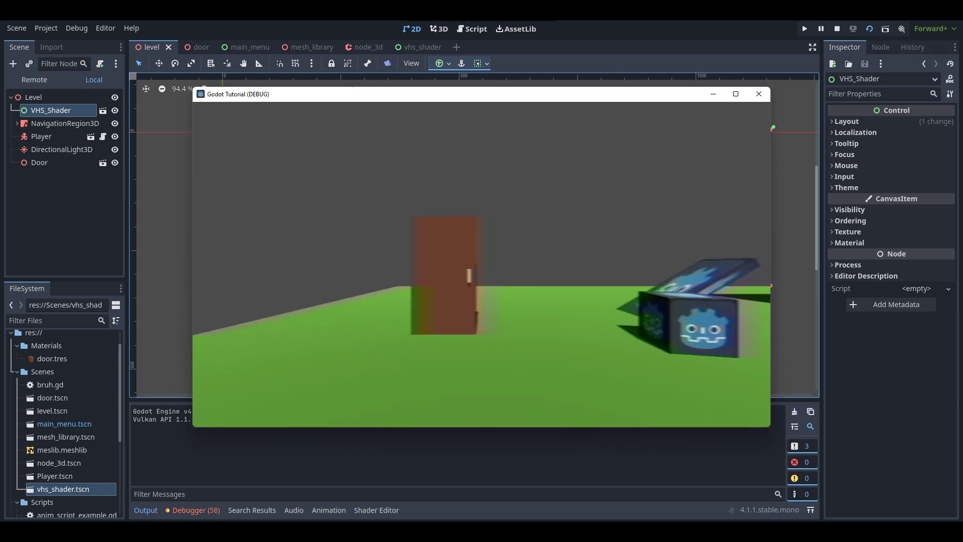
pyautogui.press('w')
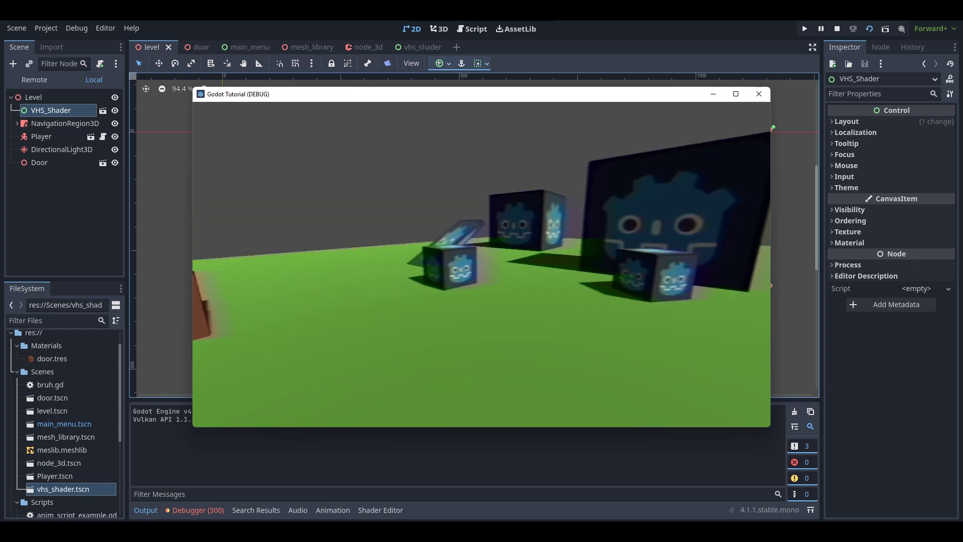
pyautogui.press('w')
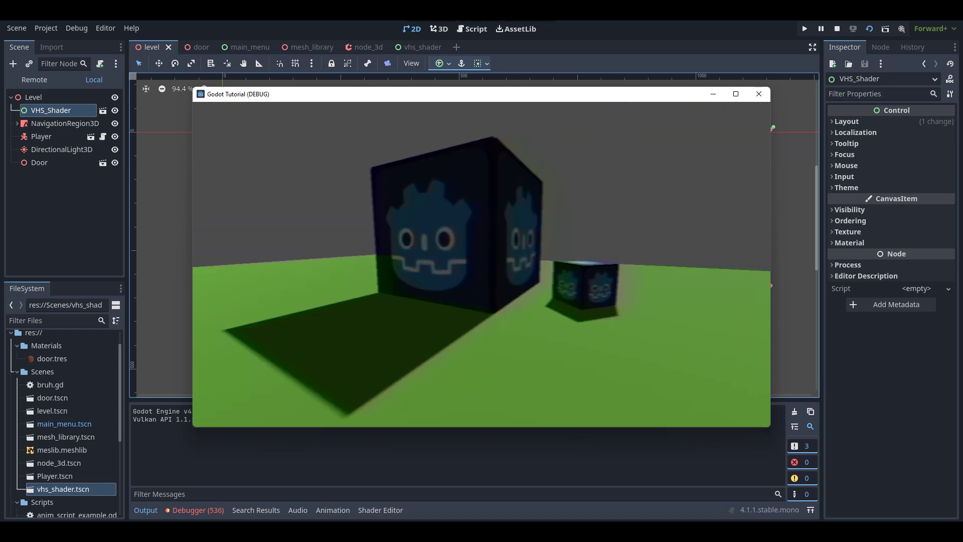
pyautogui.press('s')
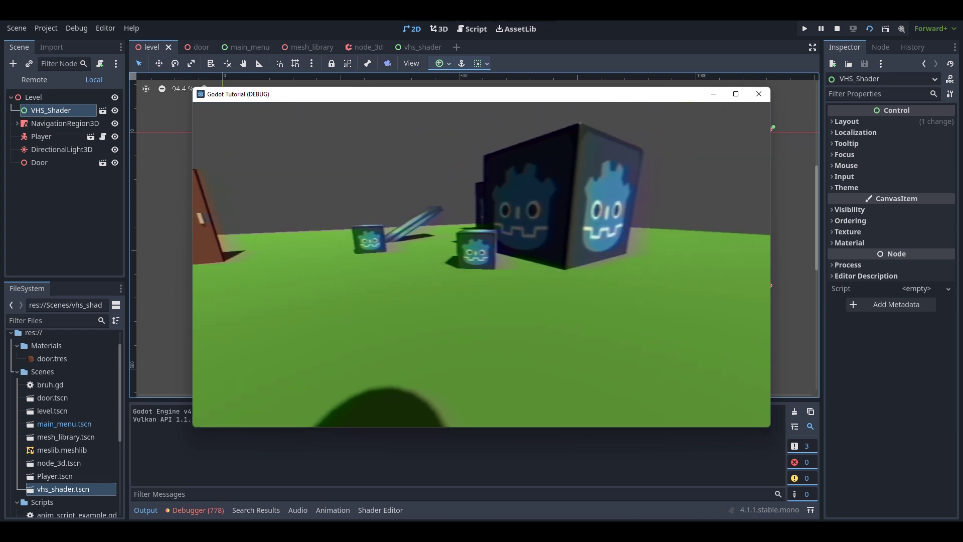
pyautogui.press('w')
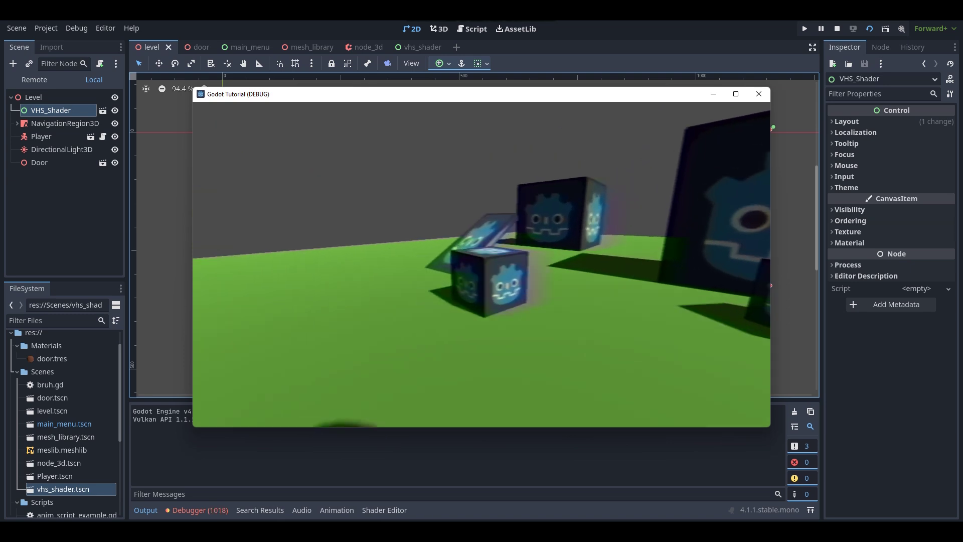
pyautogui.press('w')
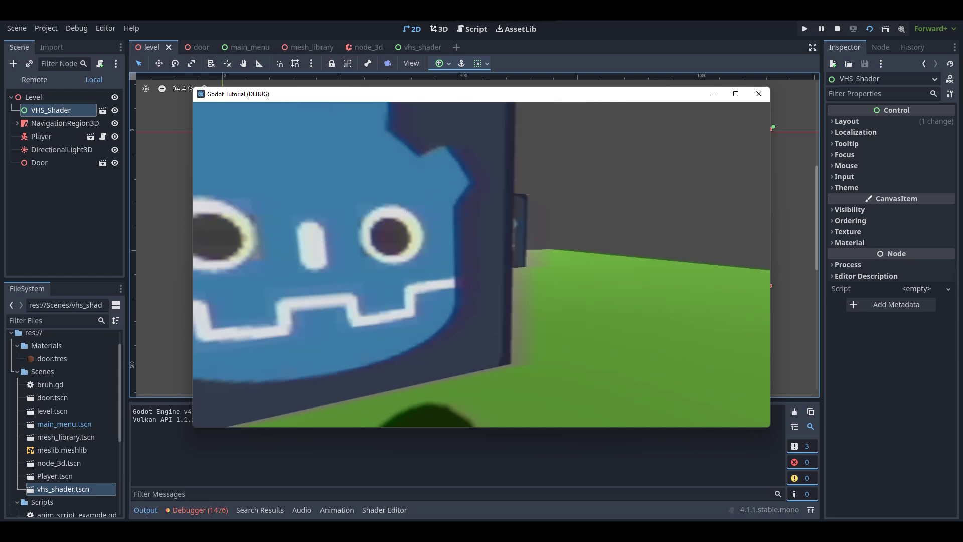
pyautogui.press('s')
pyautogui.press('w')
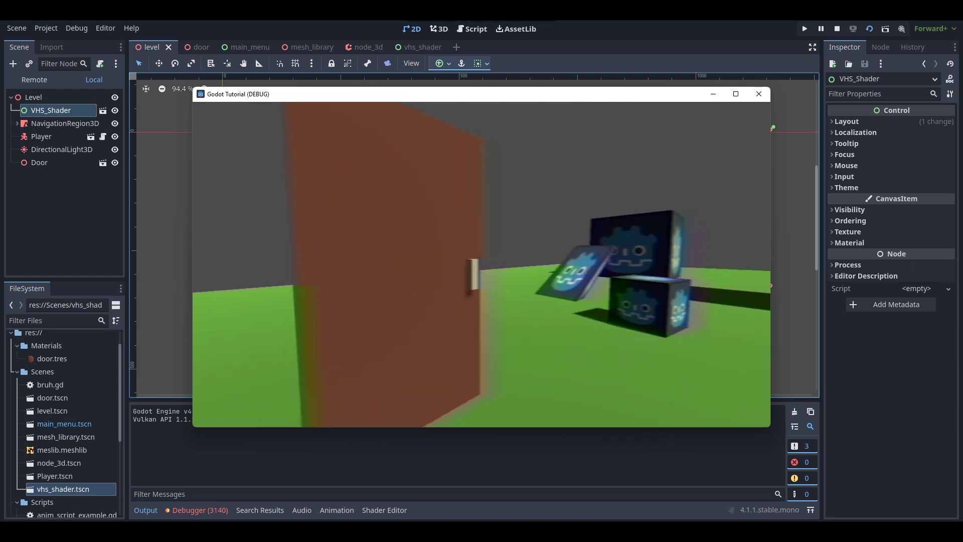
pyautogui.press('s')
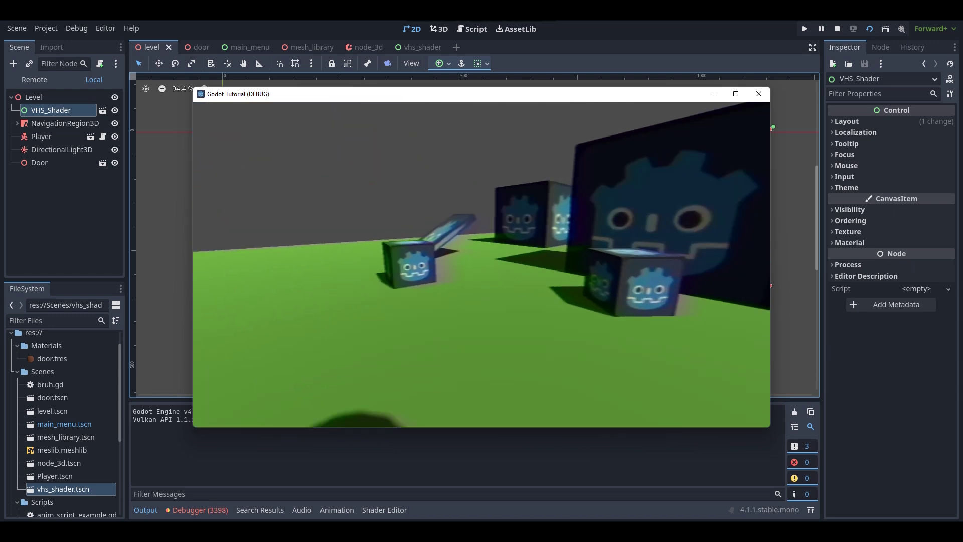
pyautogui.press('w')
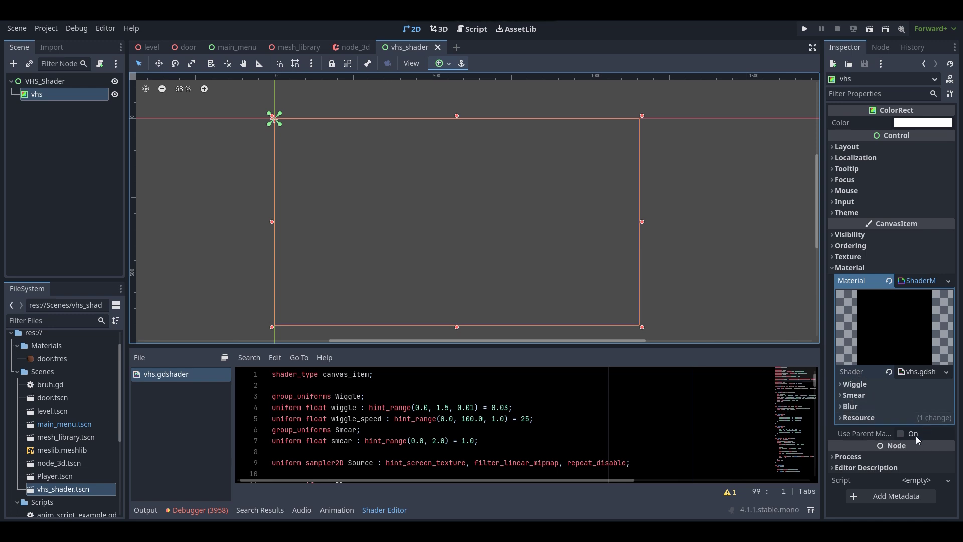
# Expand the Wiggle and Smear parameter groups in the vhs shader material
pyautogui.click(893, 383)
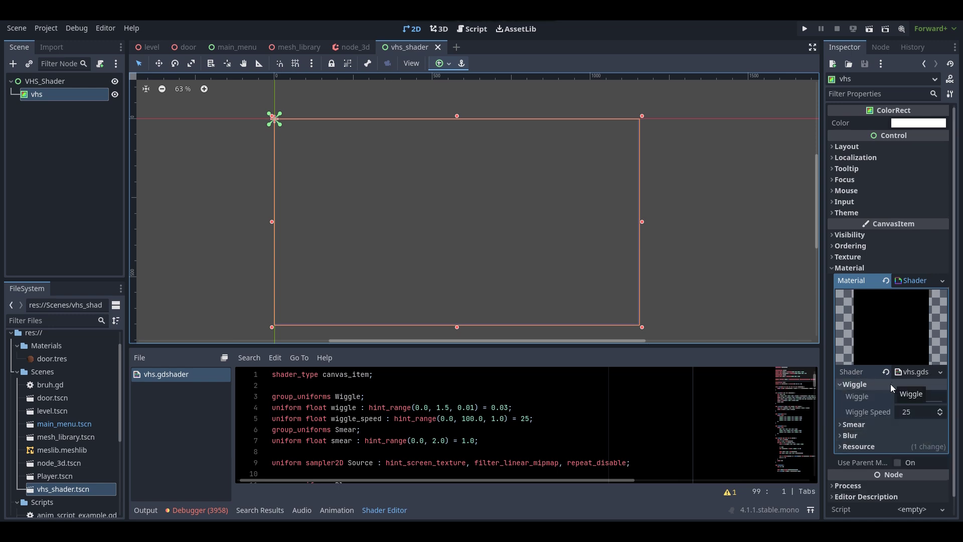
pyautogui.click(877, 383)
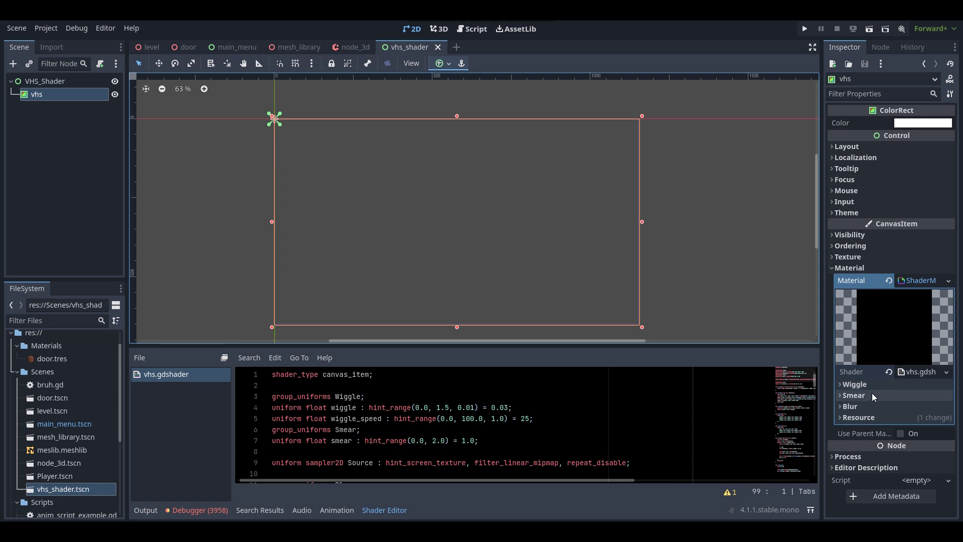
pyautogui.click(872, 394)
pyautogui.click(874, 386)
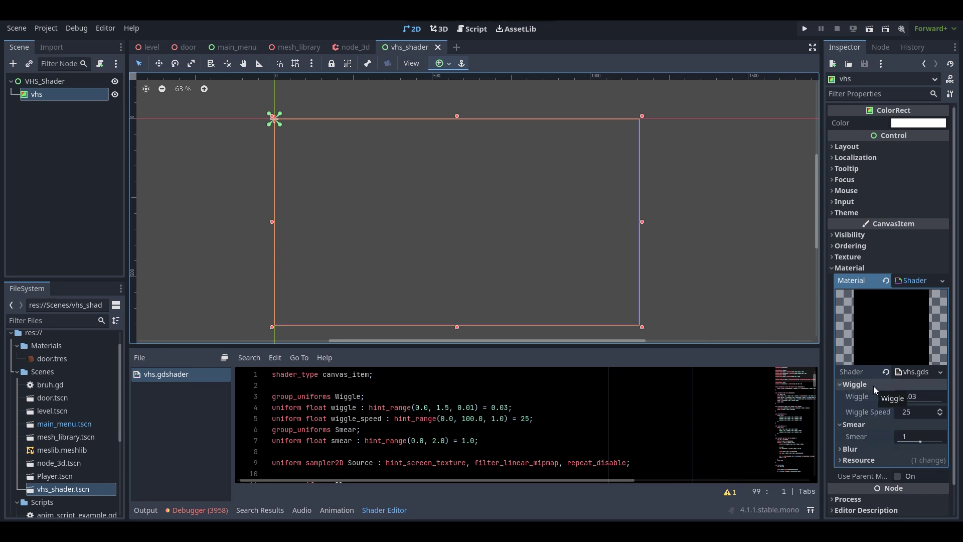
pyautogui.scroll(-1, 874, 386)
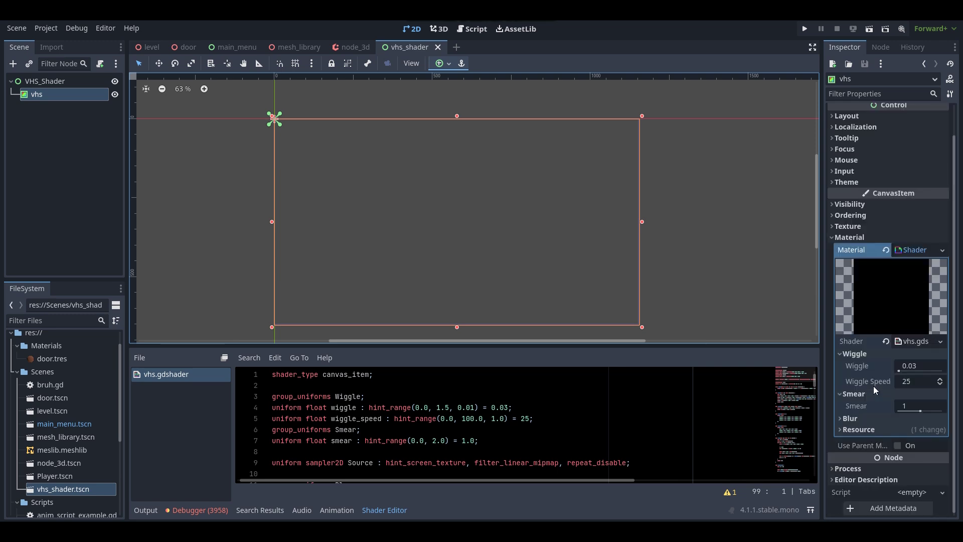
# Set Wiggle to 0.1 and Wiggle Speed to 50, then expand Smear and Blur
pyautogui.click(923, 366)
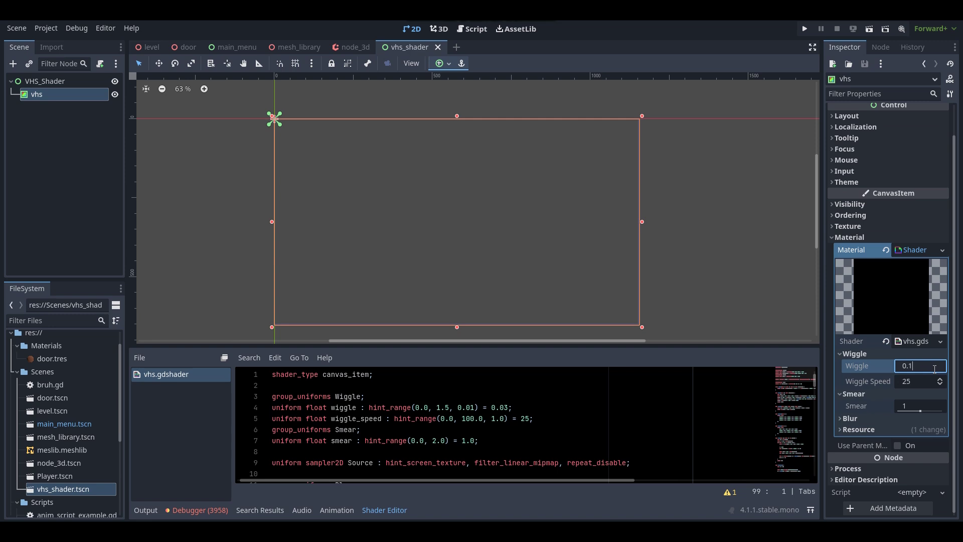
pyautogui.write('0.1')
pyautogui.press('Return')
pyautogui.click(926, 384)
pyautogui.write('50')
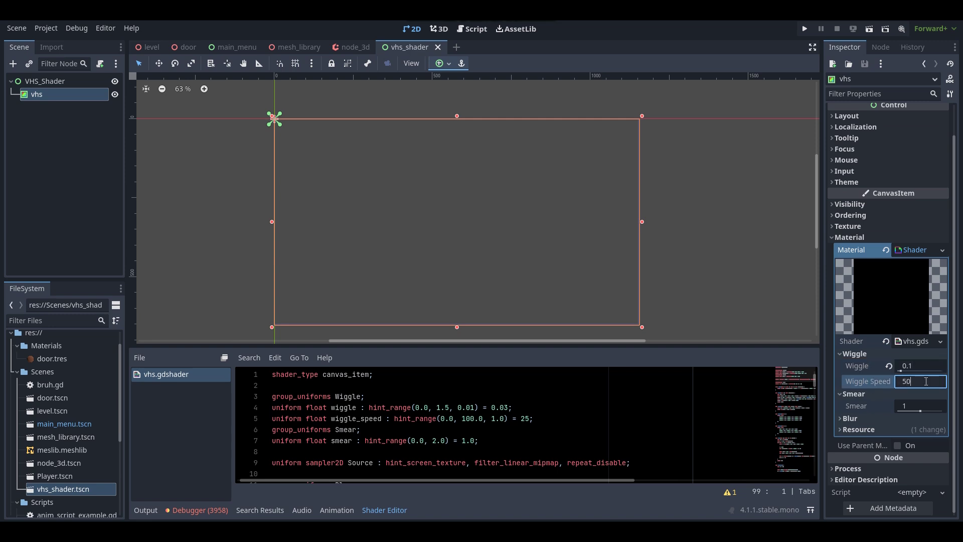
pyautogui.press('Return')
pyautogui.click(919, 407)
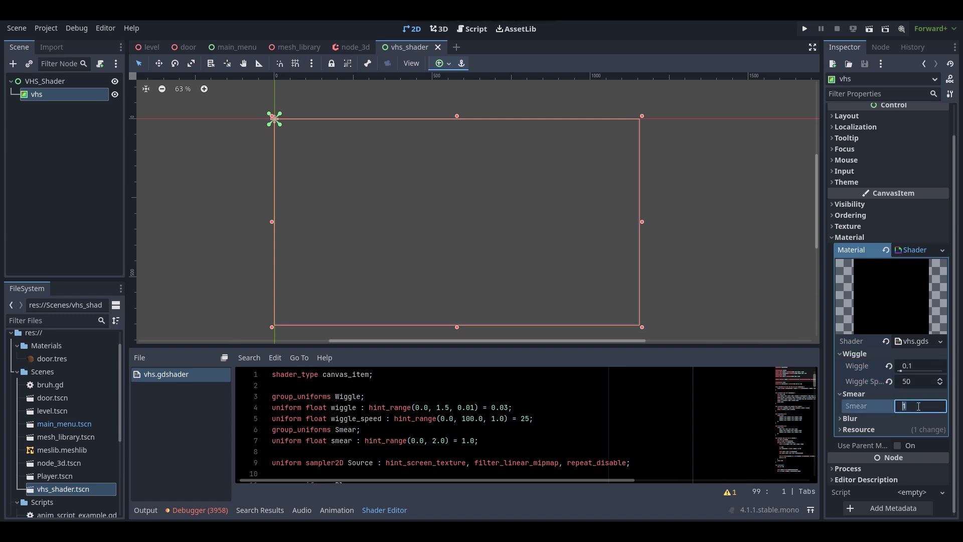
pyautogui.click(913, 418)
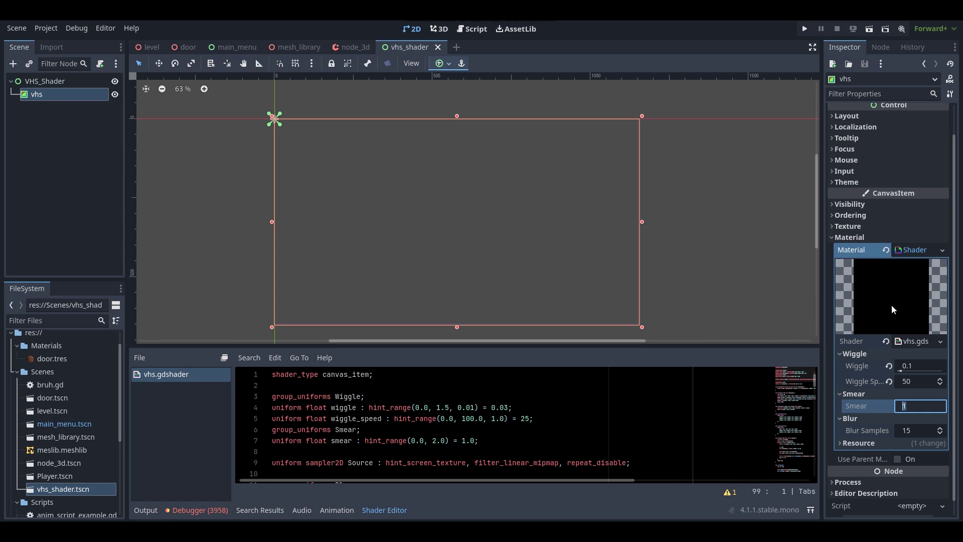
pyautogui.click(149, 47)
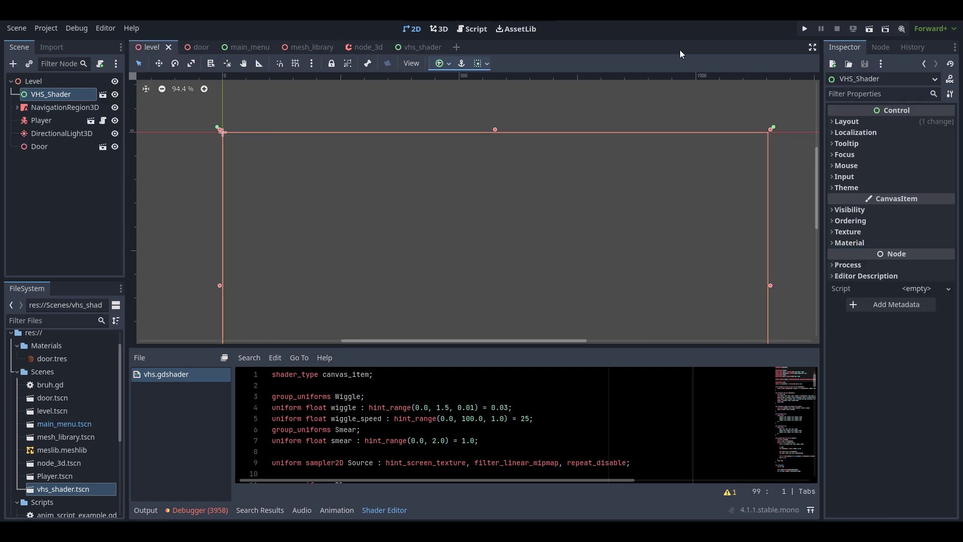
pyautogui.click(869, 29)
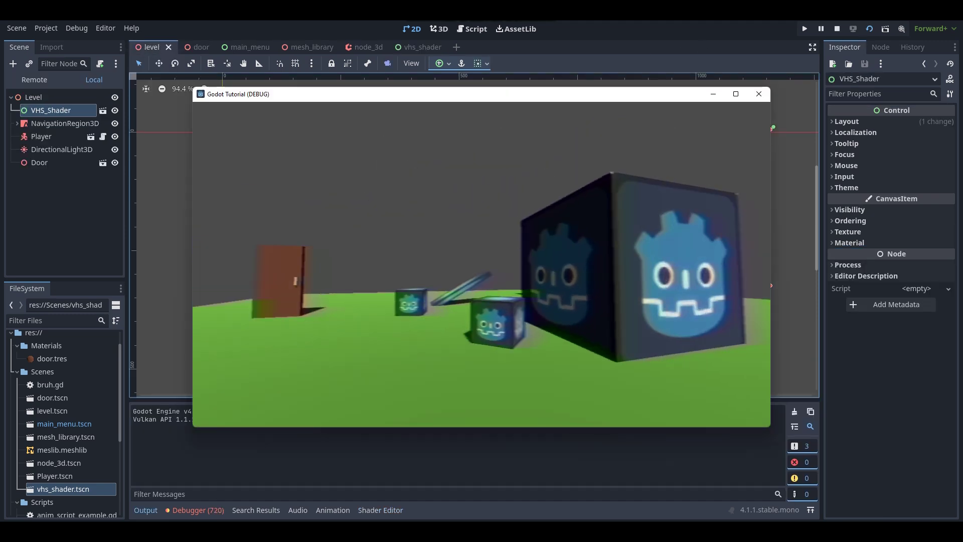
pyautogui.press('w')
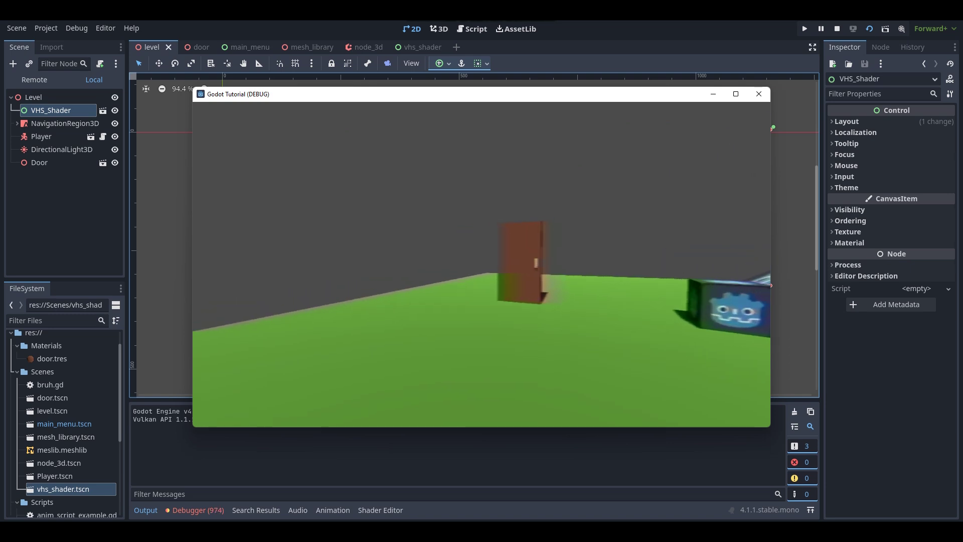
pyautogui.click(760, 94)
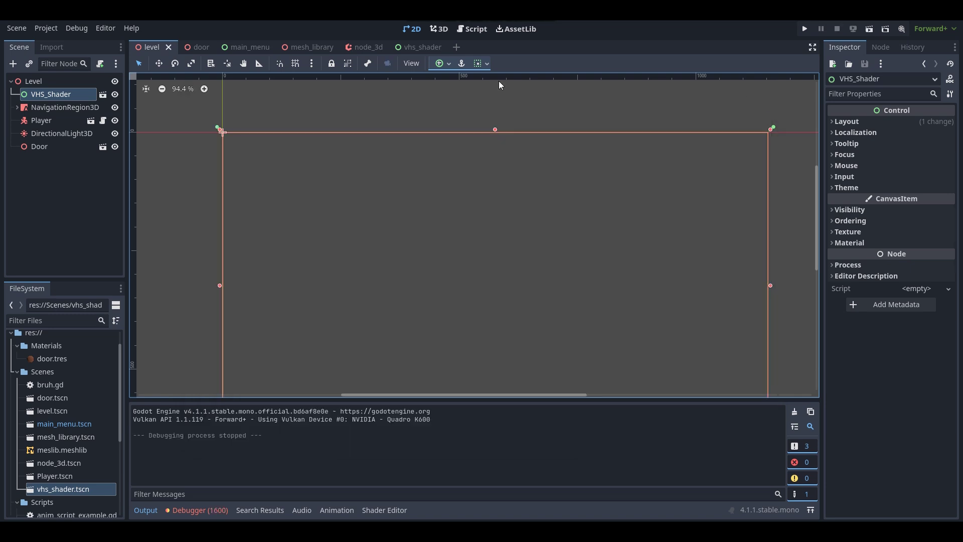
# Add a TextureRect child under VHS_Shader using icon.svg as its texture
pyautogui.click(415, 45)
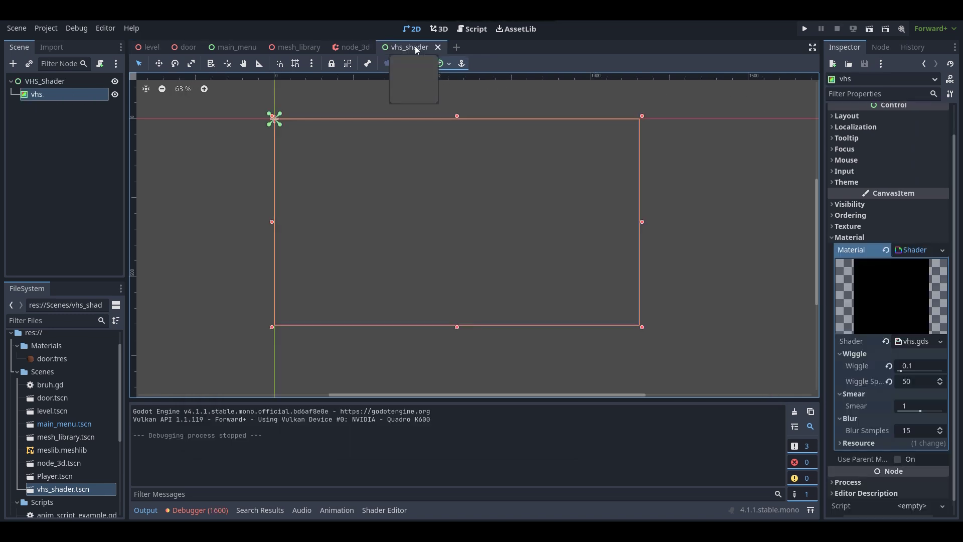
pyautogui.click(56, 84)
pyautogui.rightClick(54, 83)
pyautogui.click(62, 89)
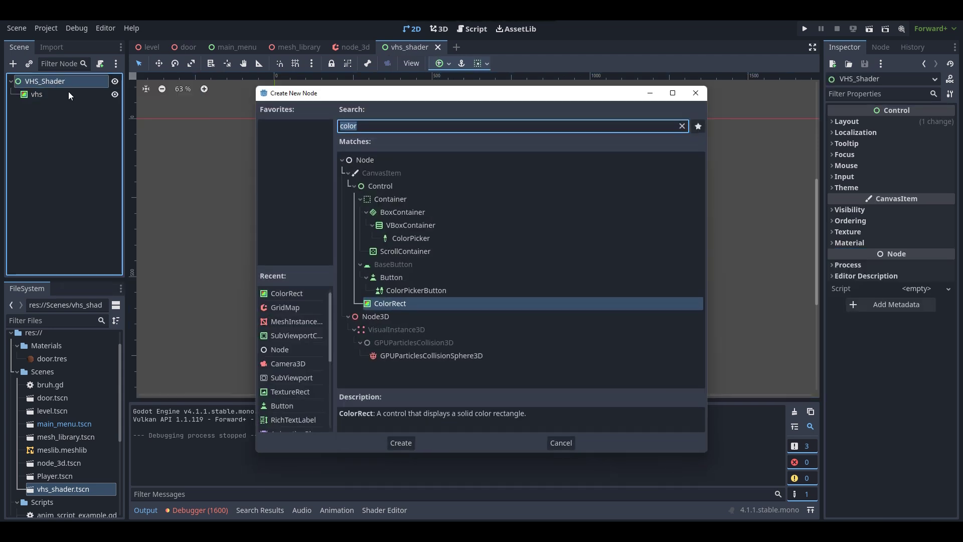
pyautogui.write('texture')
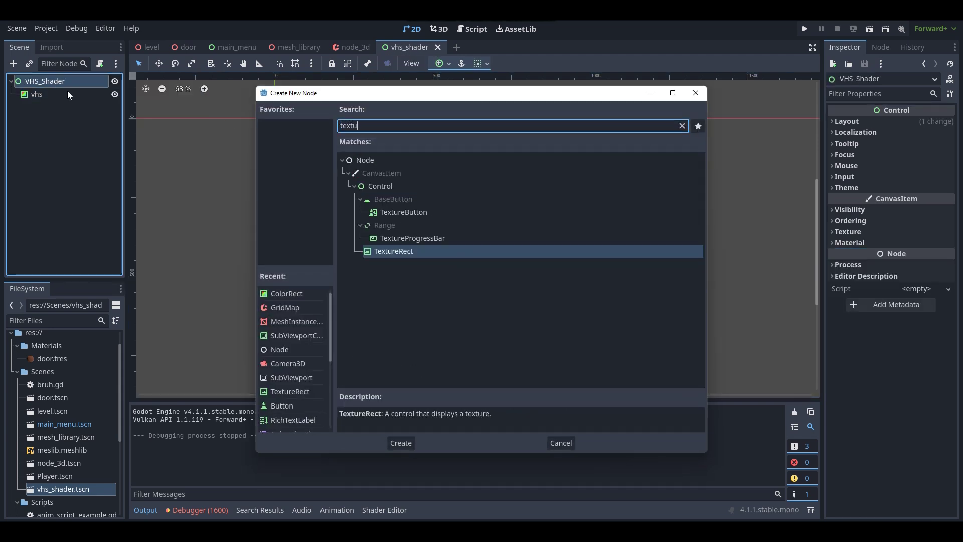
pyautogui.doubleClick(449, 256)
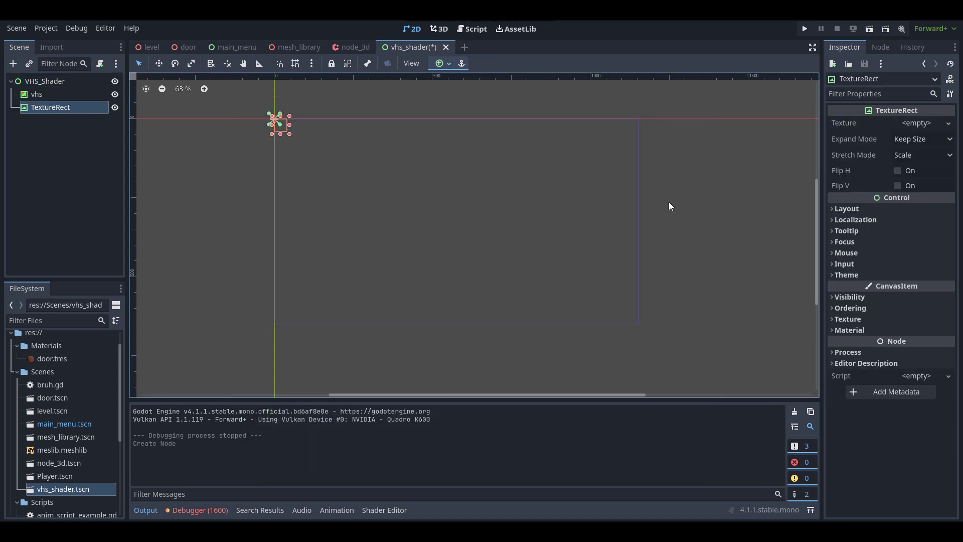
pyautogui.click(937, 123)
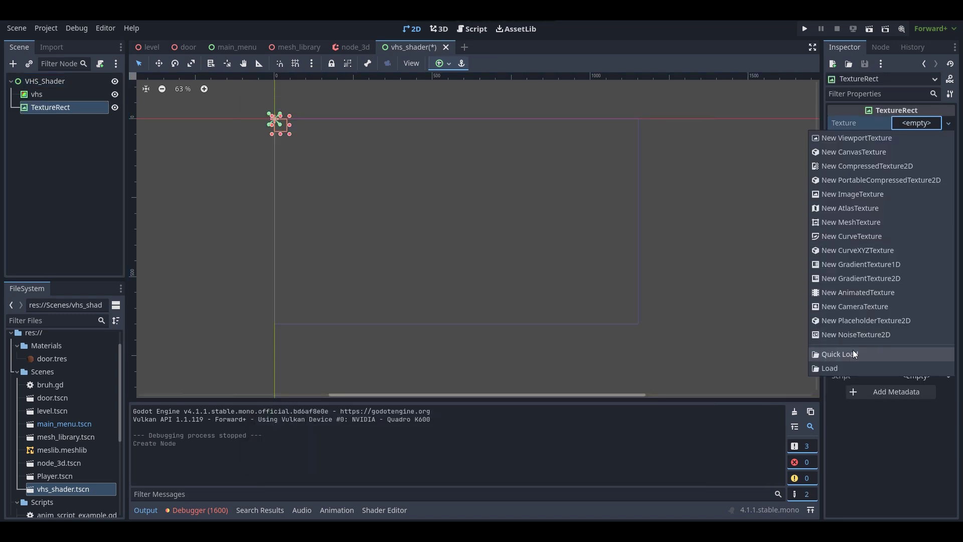
pyautogui.click(886, 354)
pyautogui.doubleClick(378, 226)
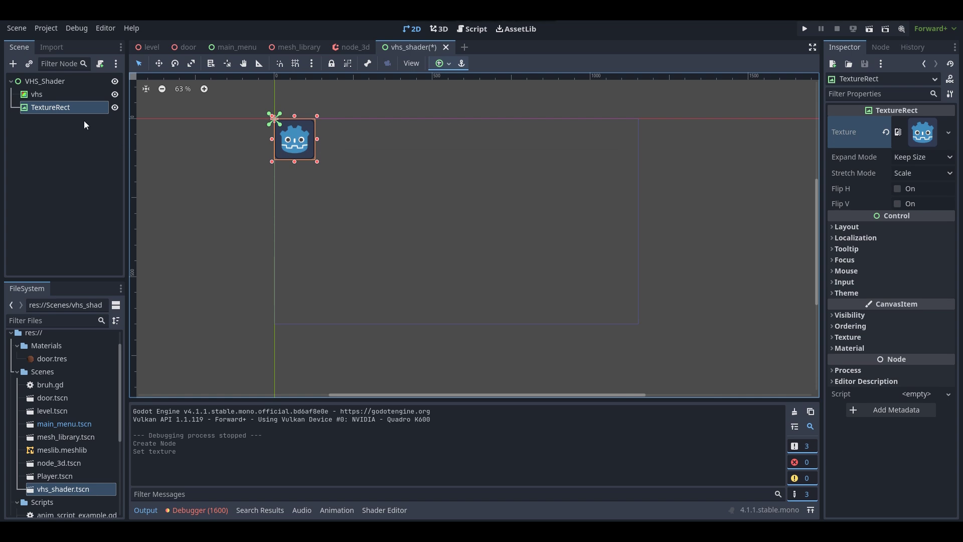
# Move the TextureRect above vhs, resize it, set Wiggle to 0.72, and save the scene
pyautogui.moveTo(68, 110); pyautogui.dragTo(68, 88)
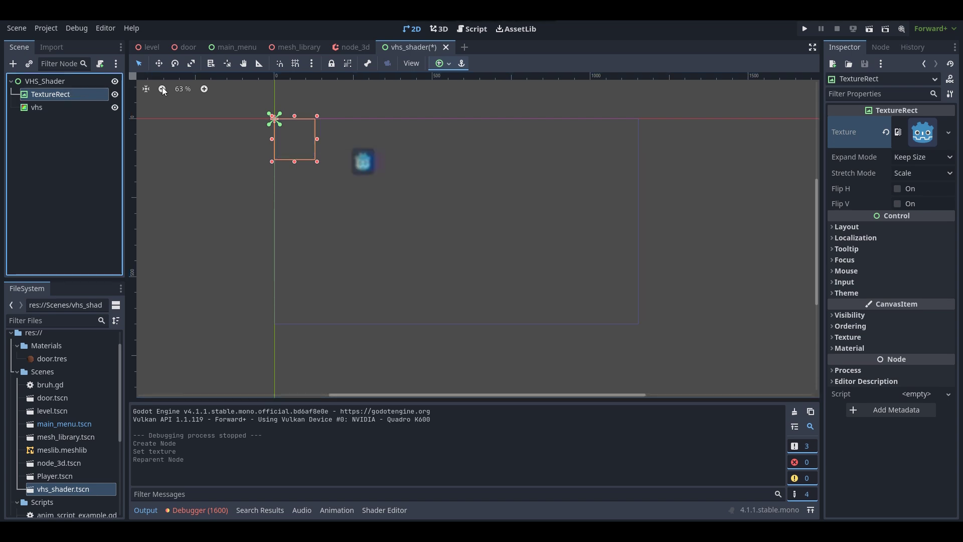
pyautogui.click(38, 108)
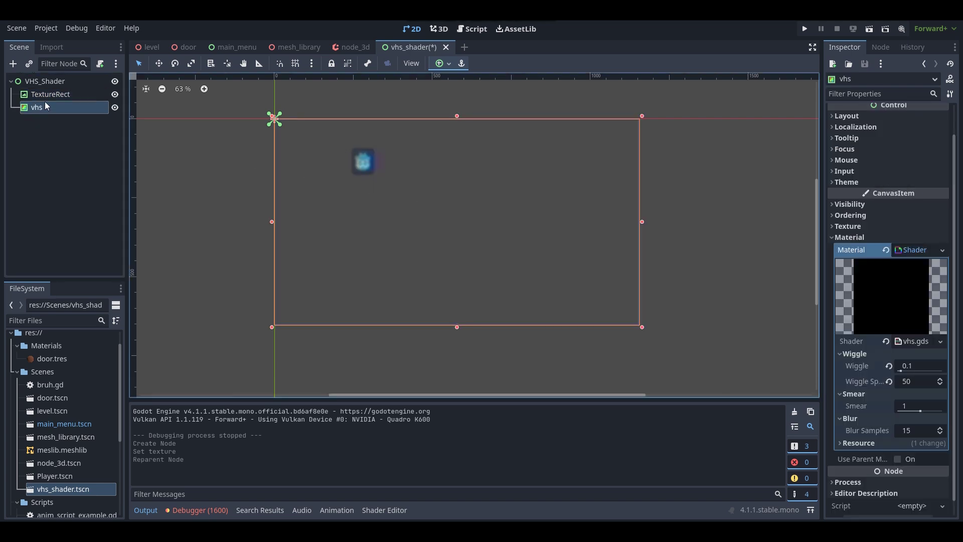
pyautogui.click(75, 95)
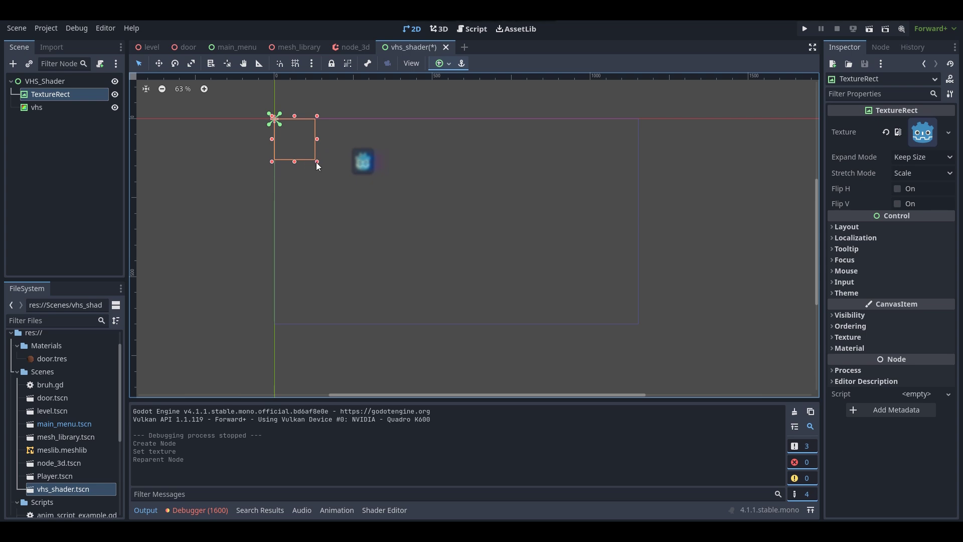
pyautogui.moveTo(317, 162); pyautogui.dragTo(498, 305)
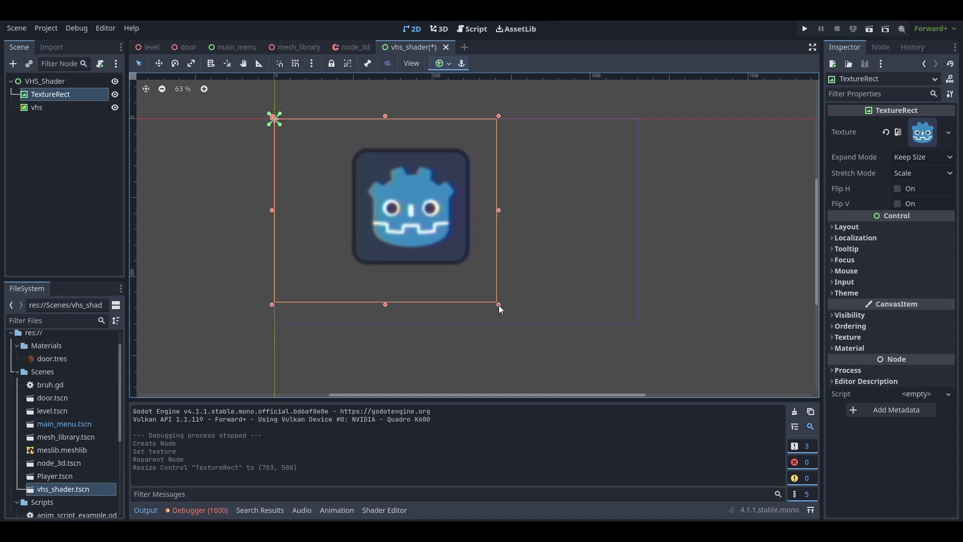
pyautogui.moveTo(498, 305); pyautogui.dragTo(396, 213)
pyautogui.click(355, 194)
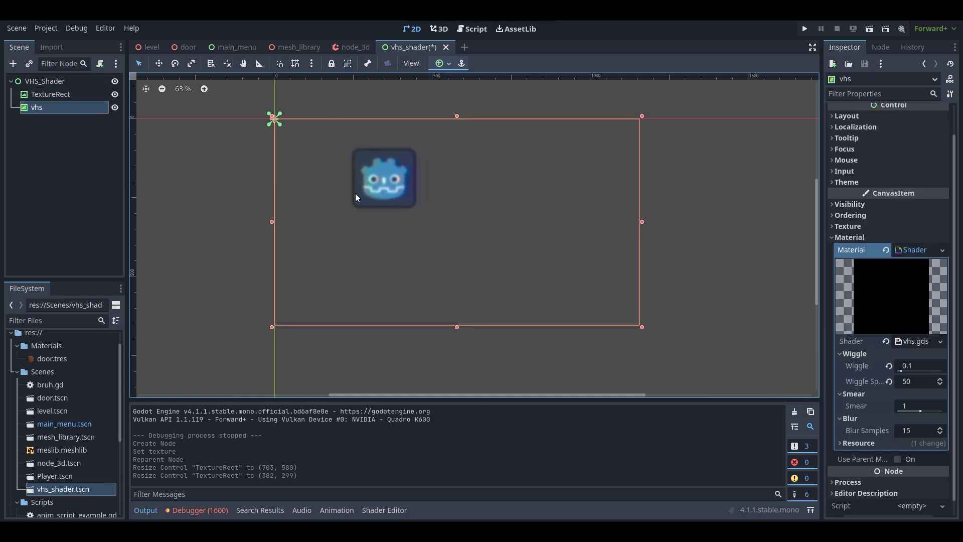
pyautogui.click(81, 94)
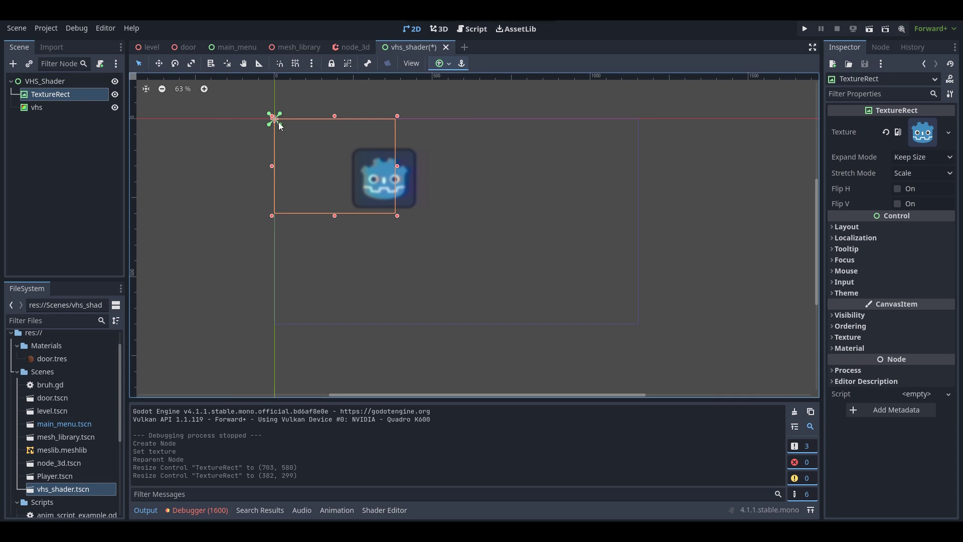
pyautogui.moveTo(272, 166)
pyautogui.mouseDown()
pyautogui.moveTo(230, 165)
pyautogui.moveTo(274, 167)
pyautogui.mouseUp()
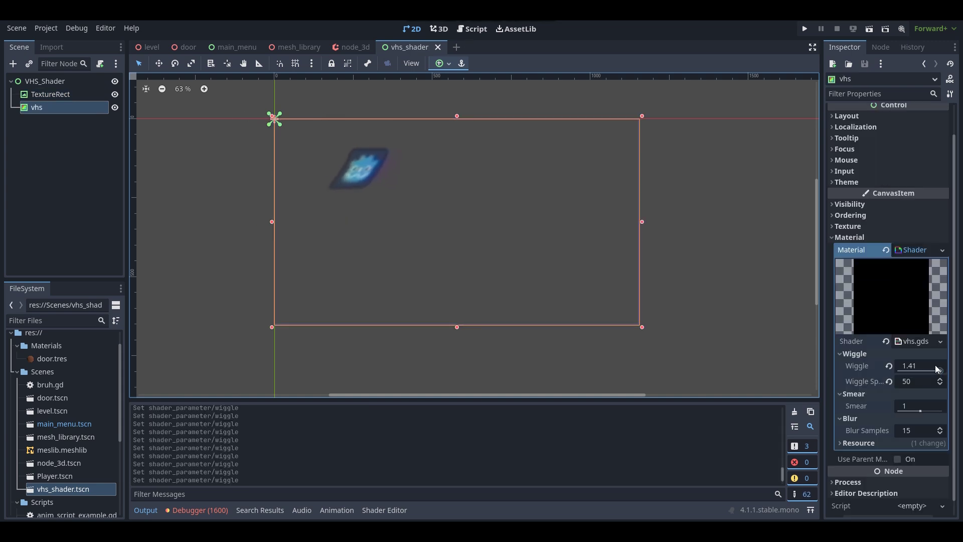
pyautogui.moveTo(936, 369); pyautogui.dragTo(914, 366)
pyautogui.hotkey('ctrl', 's')
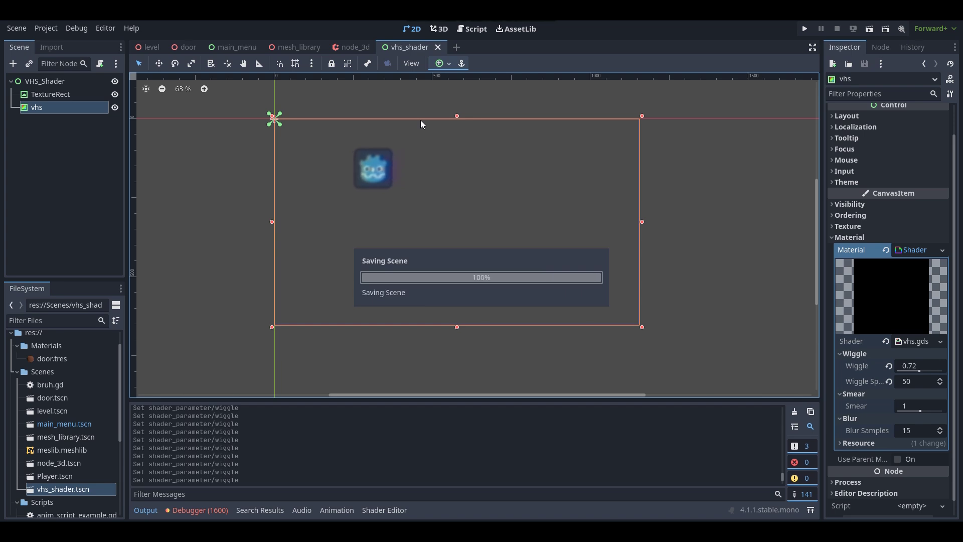
# Run the level scene to see the Godot icon distorted by the VHS wiggle
pyautogui.click(138, 45)
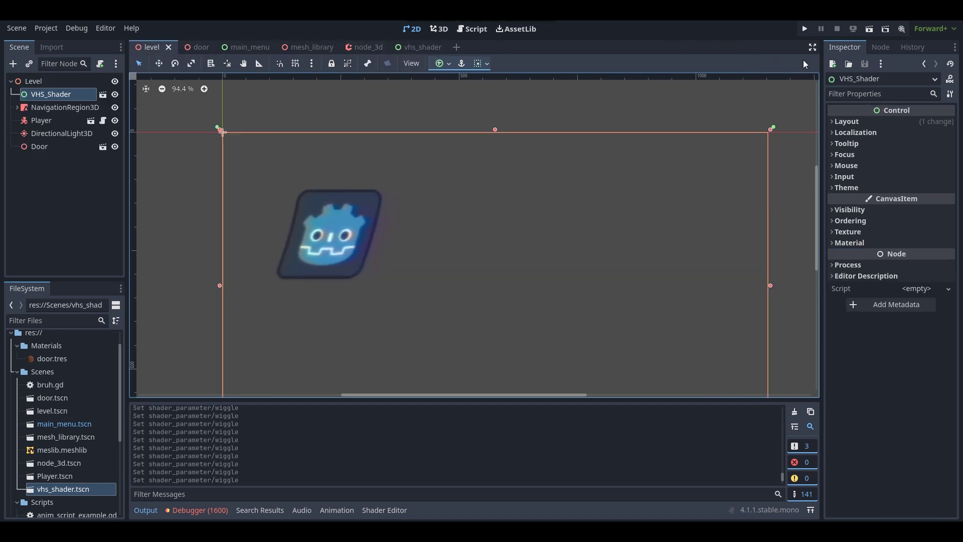
pyautogui.scroll(-5, 700, 108)
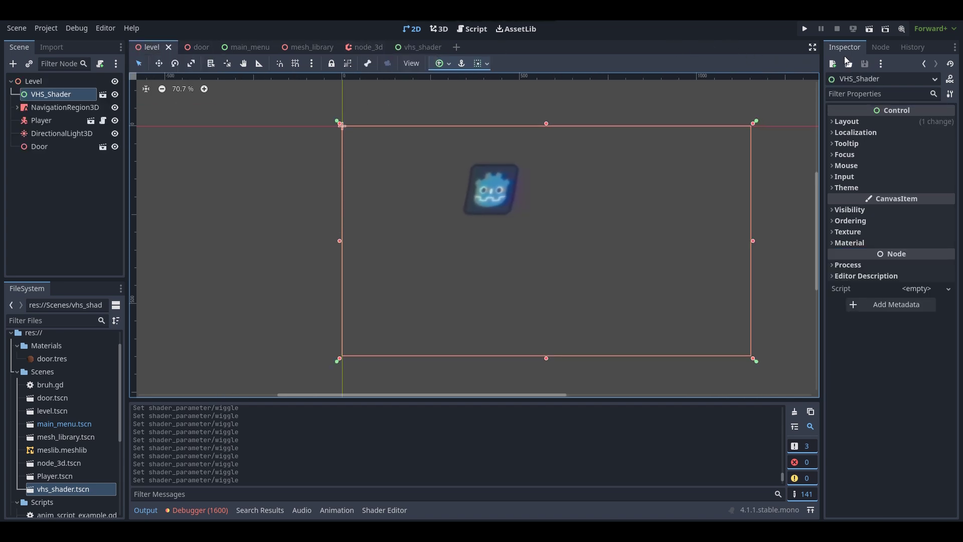
pyautogui.click(869, 29)
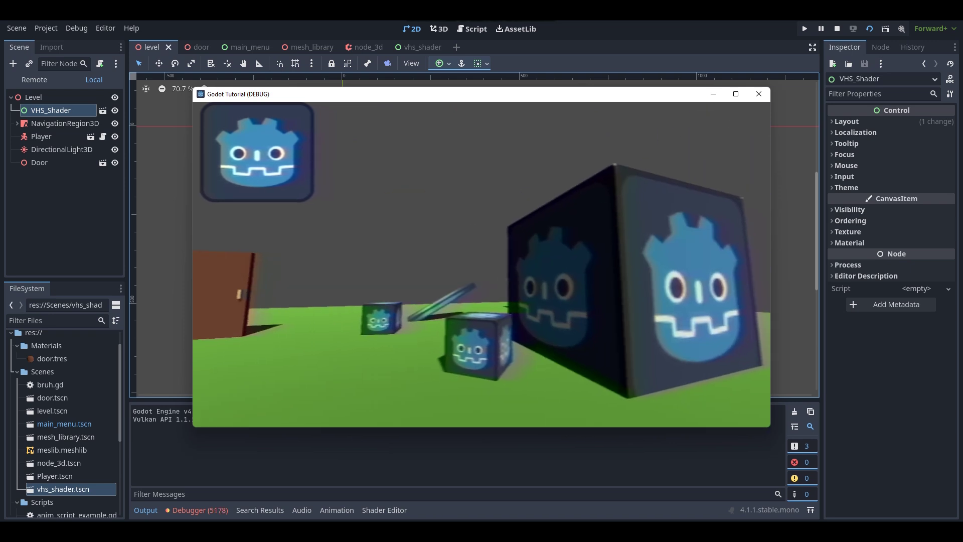
# Stop the game, delete the VHS_Shader node from the level, and save
pyautogui.press('Escape')
pyautogui.click(62, 81)
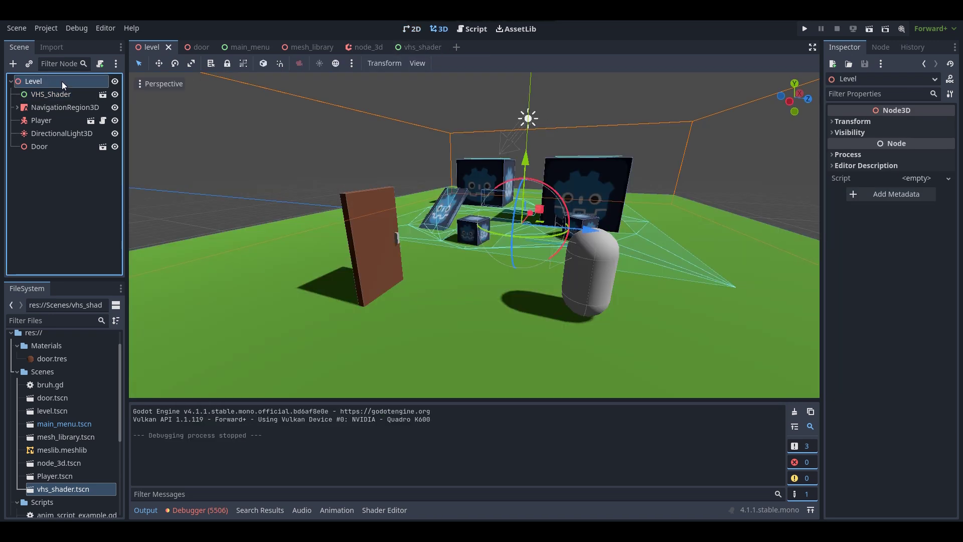
pyautogui.click(61, 94)
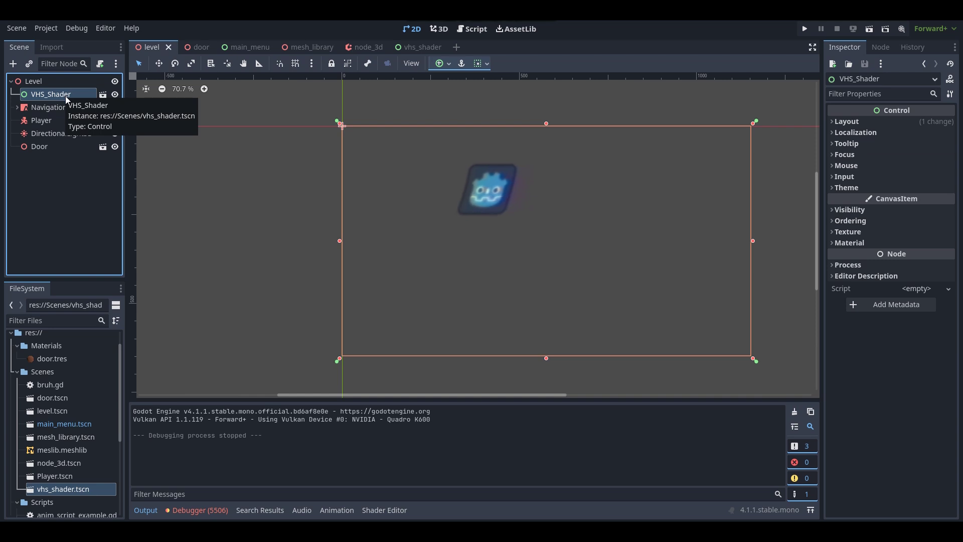
pyautogui.press('Delete')
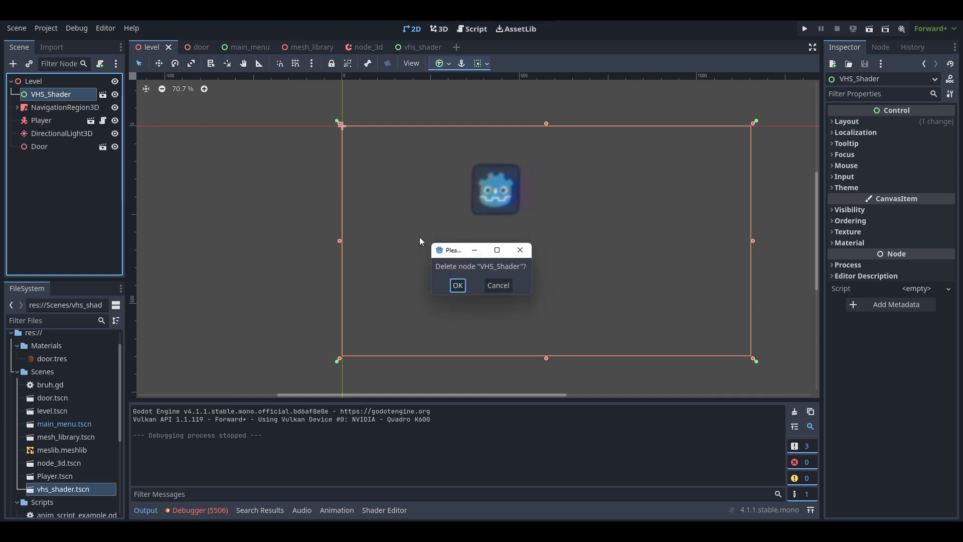
pyautogui.click(459, 285)
pyautogui.hotkey('ctrl', 's')
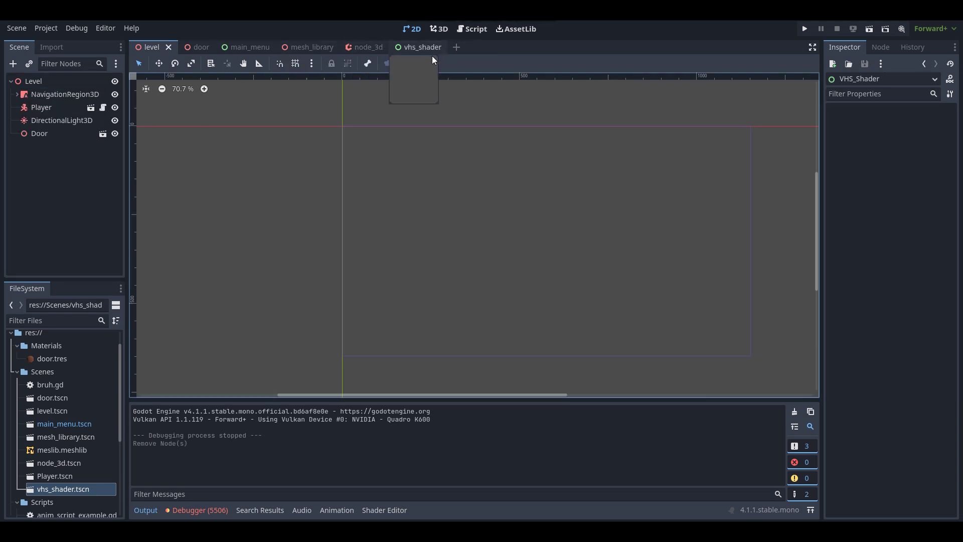
# View the level in 3D, then bring up the Camera.gd script in the script editor
pyautogui.click(446, 29)
pyautogui.moveTo(502, 301); pyautogui.dragTo(564, 341, button='middle')
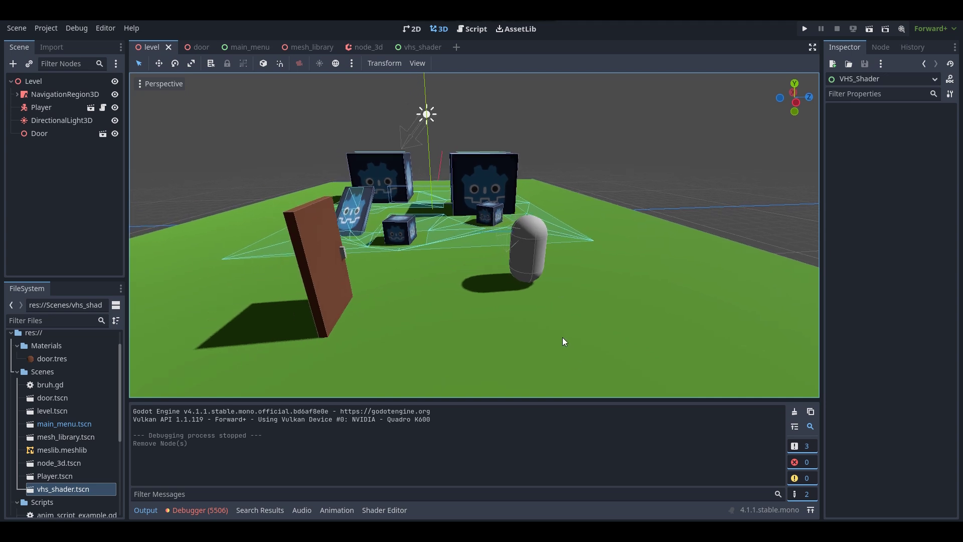
pyautogui.hotkey('ctrl', 'F3')
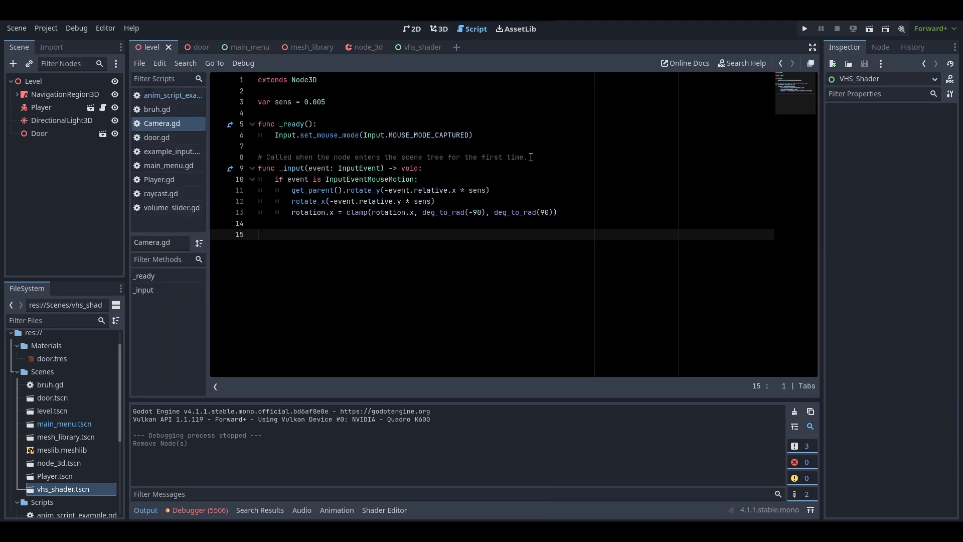
# Read the usage notes on the Godot Shaders PS1 Post-processing page
pyautogui.hotkey('alt', 'Tab')
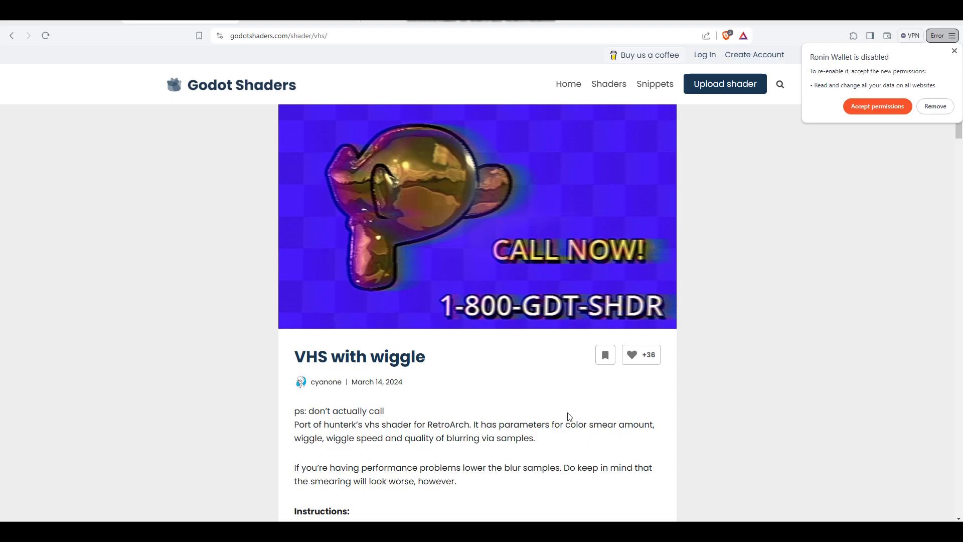
pyautogui.click(234, 22)
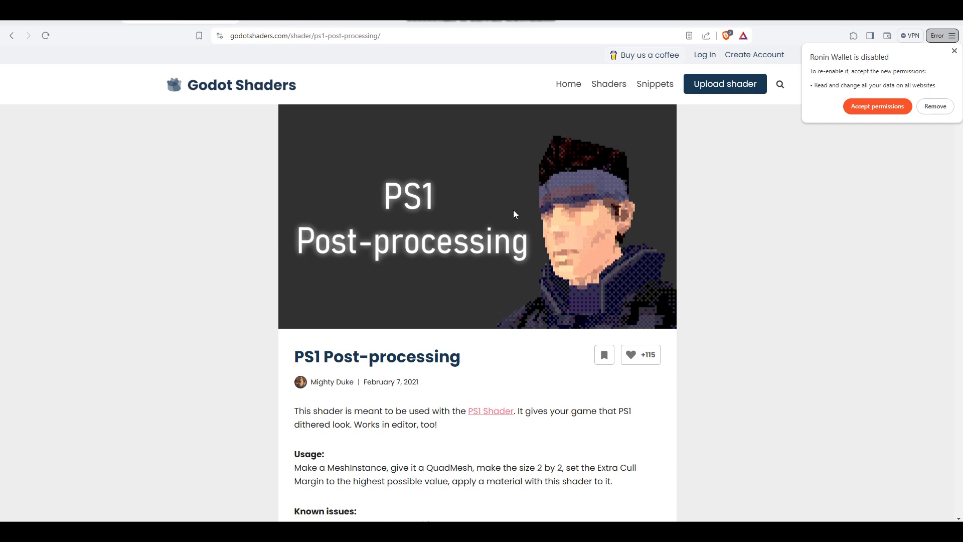
pyautogui.scroll(-5, 406, 189)
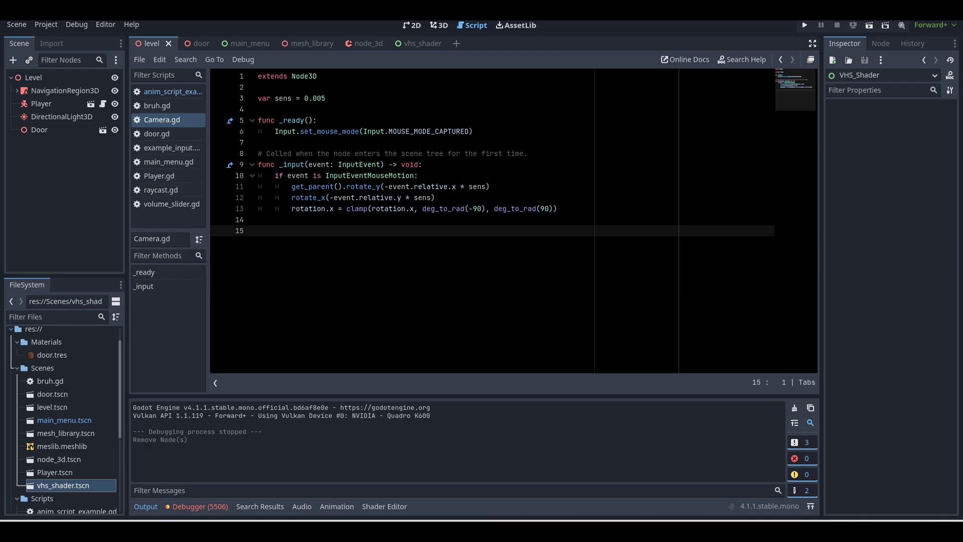
# Add a MeshInstance3D child under the Level node
pyautogui.click(439, 25)
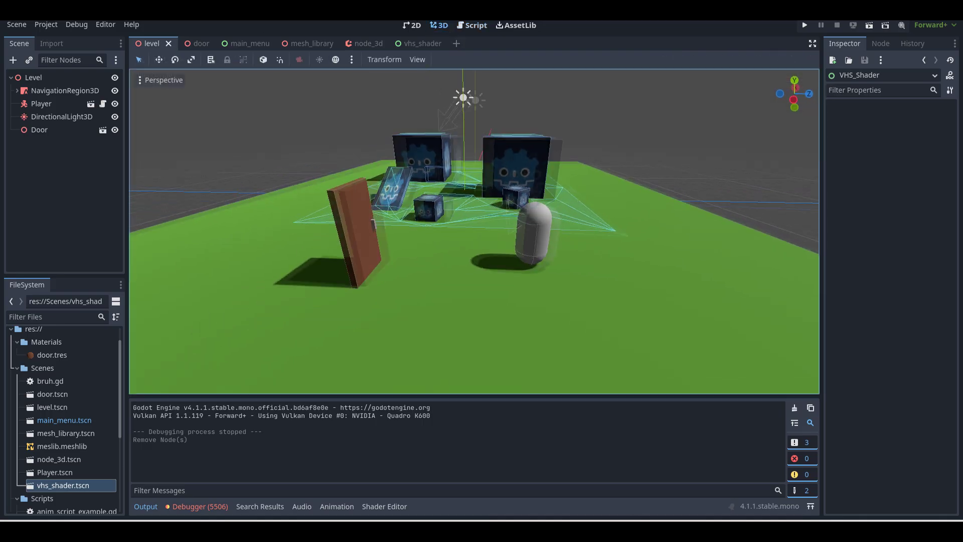
pyautogui.rightClick(58, 75)
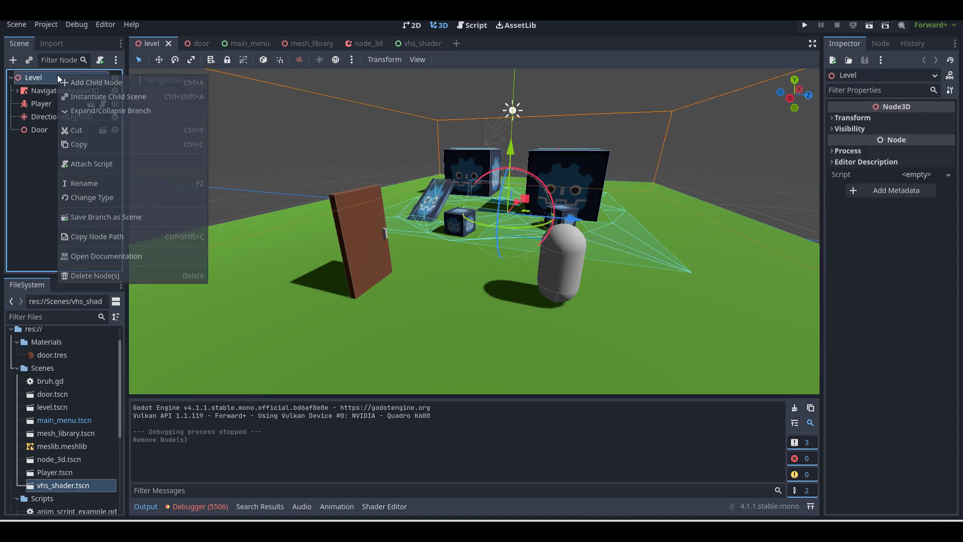
pyautogui.click(88, 83)
pyautogui.write('mesh')
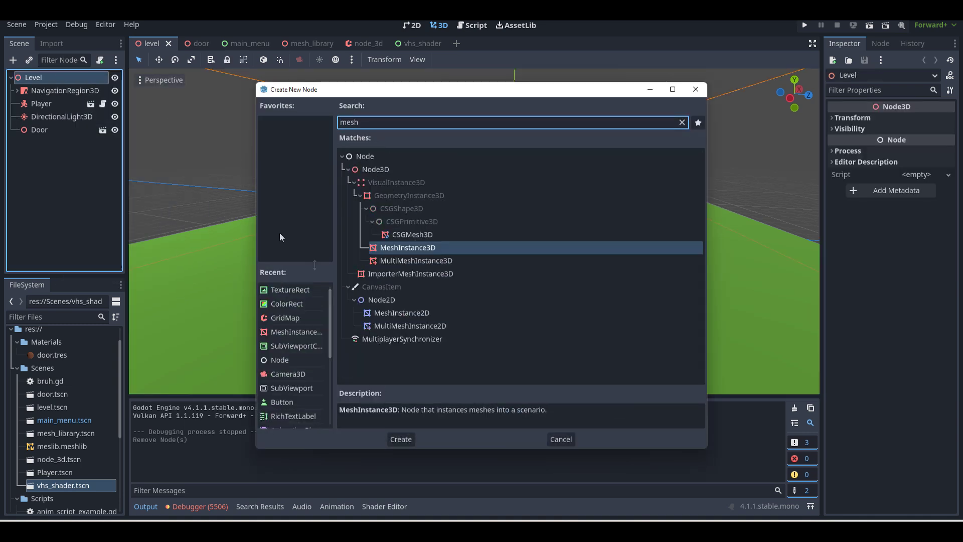
pyautogui.doubleClick(424, 246)
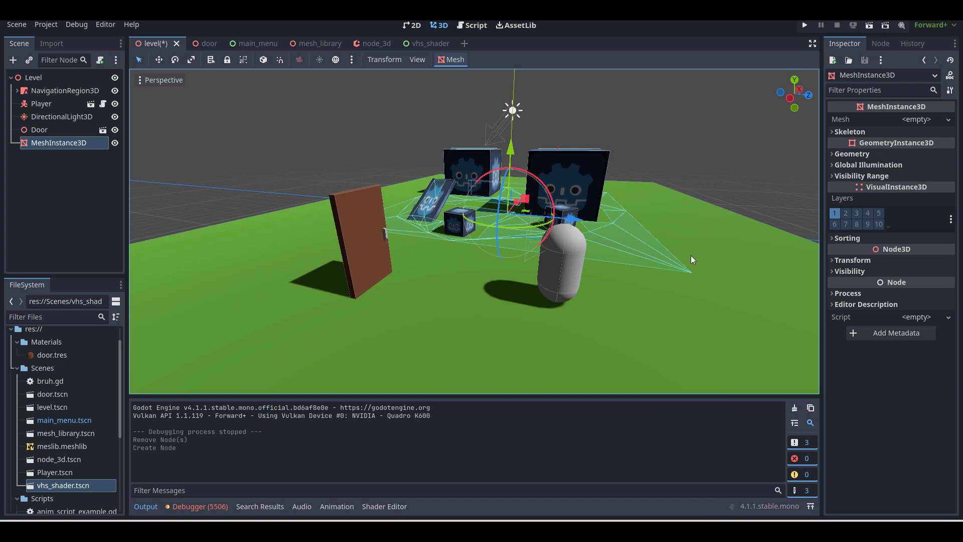
# Give the MeshInstance3D a new QuadMesh sized 2 by 2
pyautogui.click(928, 121)
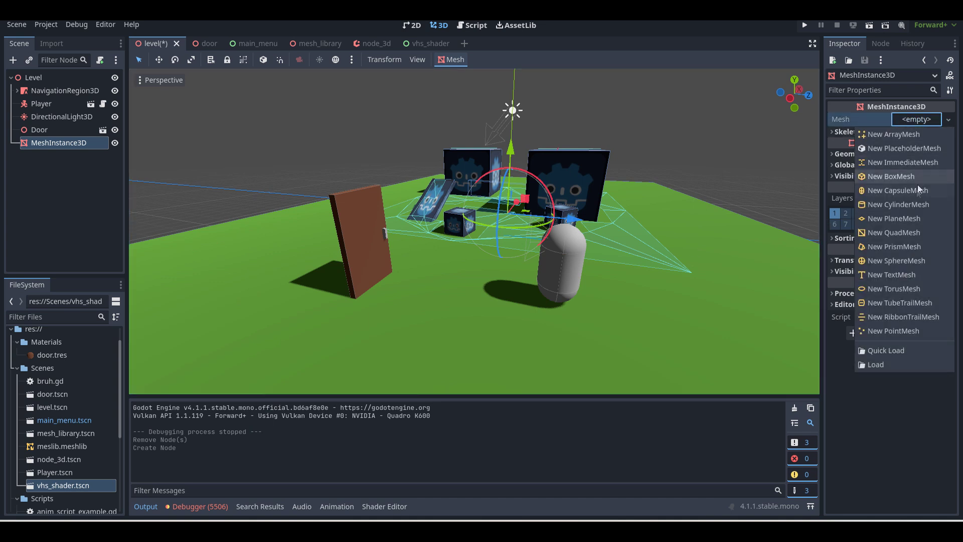
pyautogui.click(889, 231)
pyautogui.moveTo(627, 211); pyautogui.dragTo(569, 190, button='middle')
pyautogui.scroll(4, 569, 190)
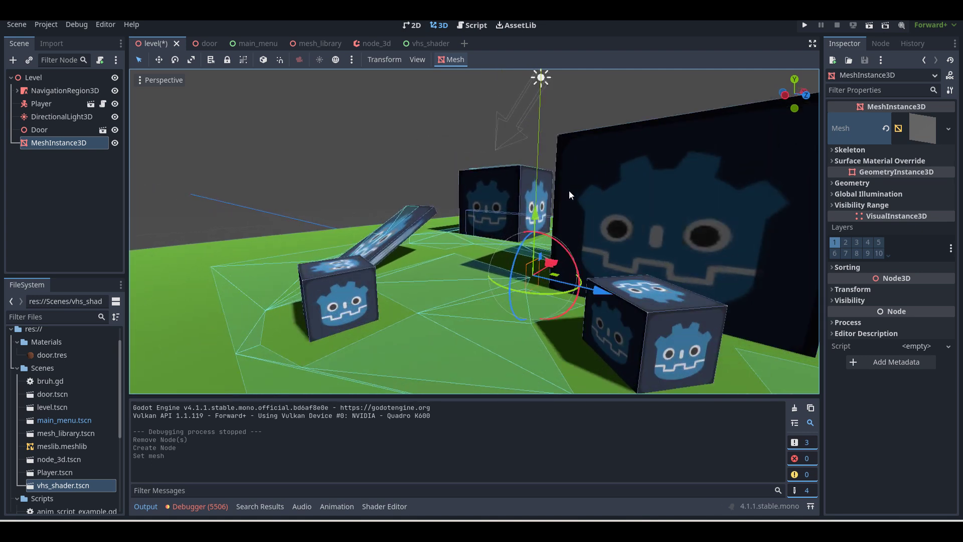
pyautogui.click(921, 129)
pyautogui.click(913, 230)
pyautogui.write('2')
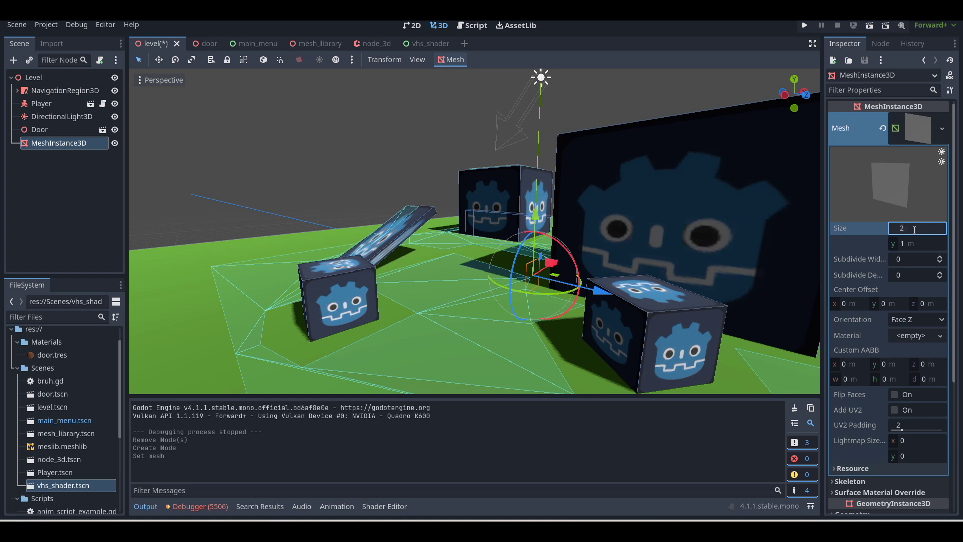
pyautogui.click(915, 244)
pyautogui.write('2')
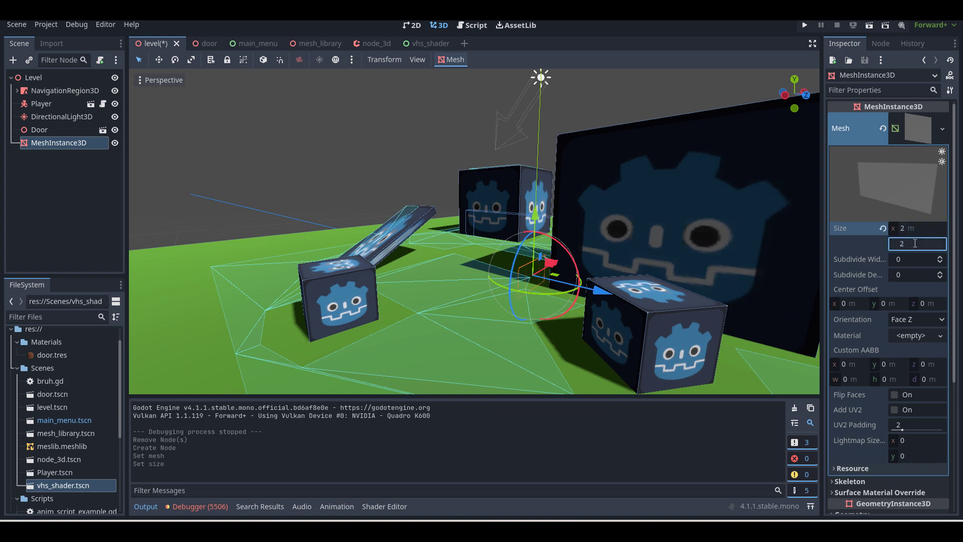
pyautogui.press('Return')
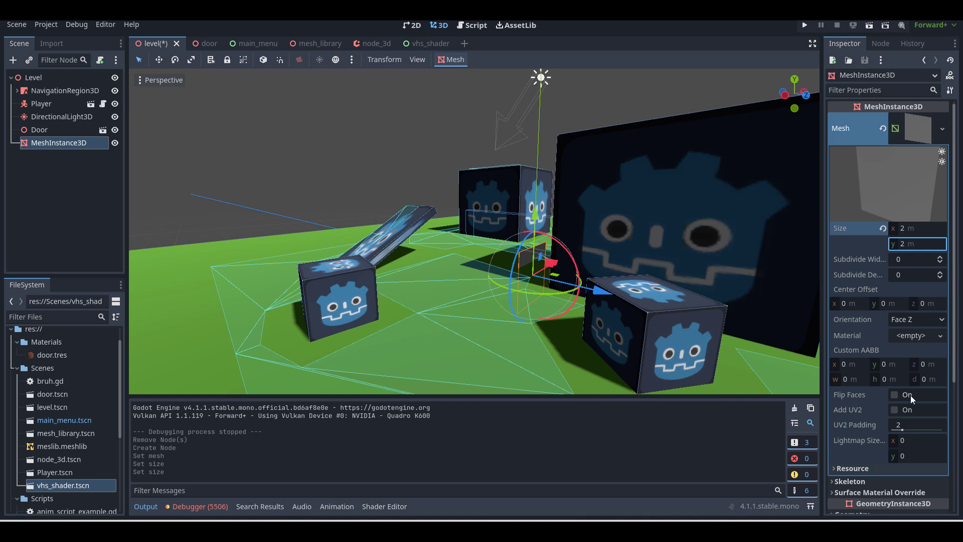
# Enable Flip Faces, raise Extra Cull Margin to 16384 m, and save the level
pyautogui.click(894, 395)
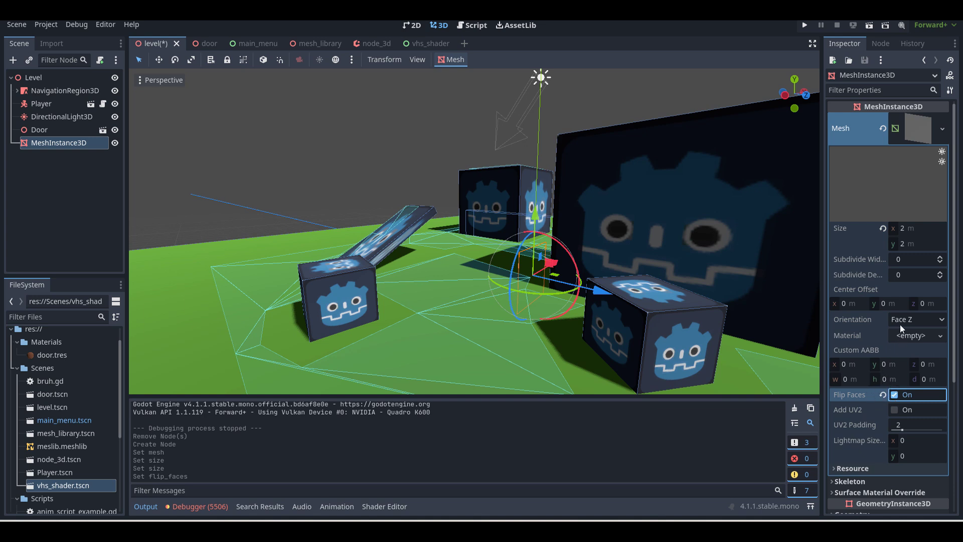
pyautogui.scroll(-5, 901, 315)
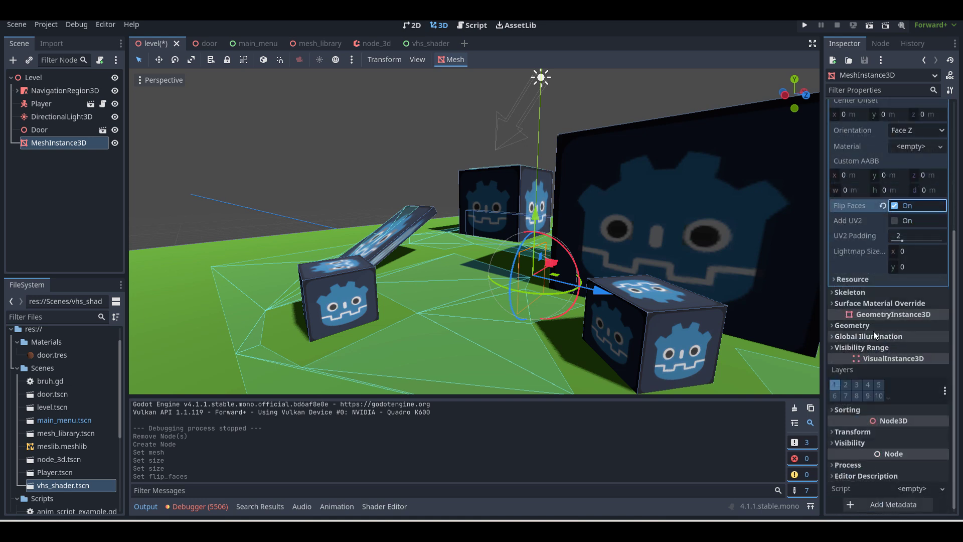
pyautogui.click(869, 324)
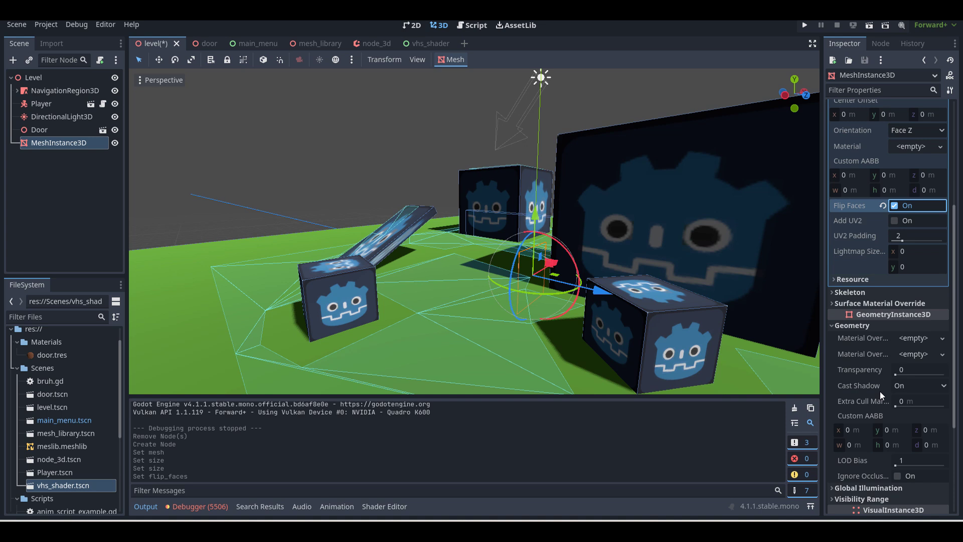
pyautogui.moveTo(894, 407); pyautogui.dragTo(945, 406)
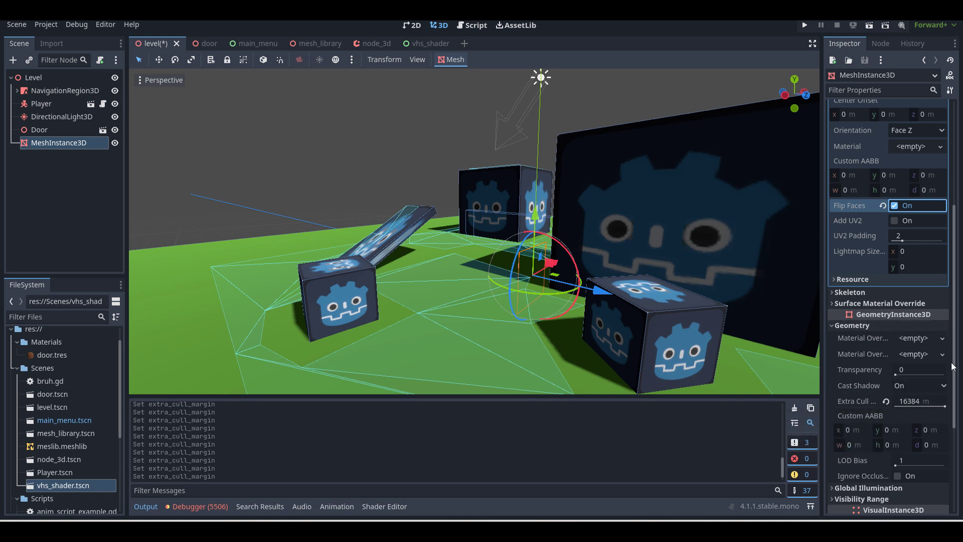
pyautogui.scroll(4, 896, 357)
pyautogui.scroll(3, 896, 357)
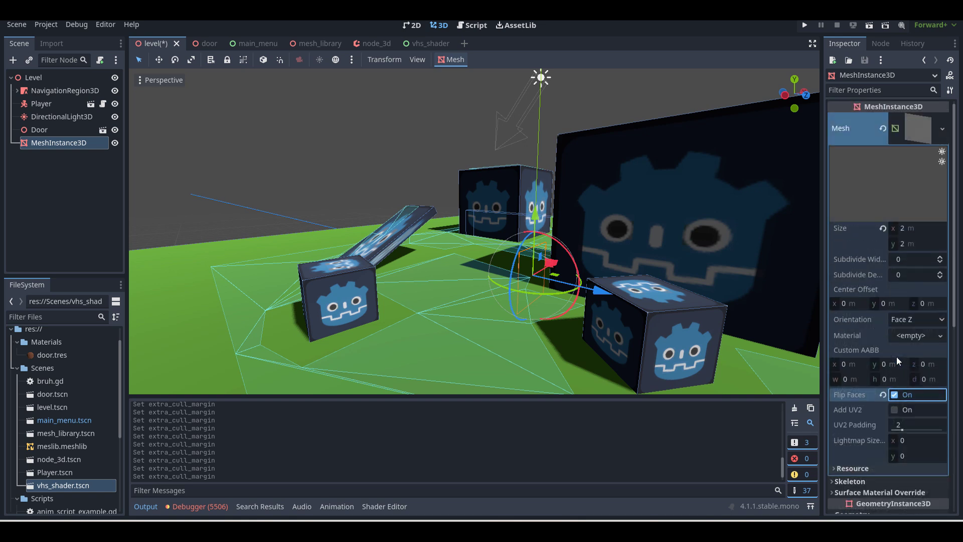
pyautogui.scroll(-2, 896, 356)
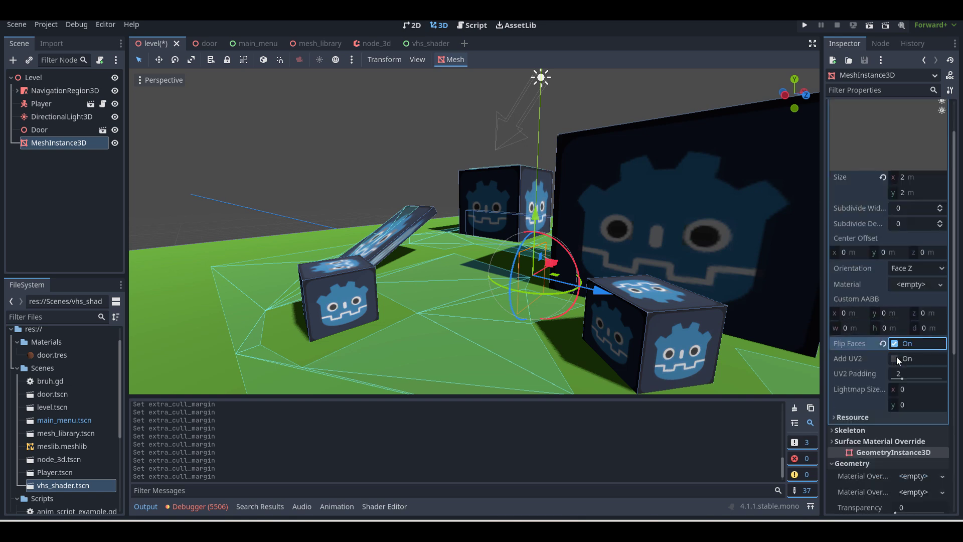
pyautogui.hotkey('ctrl', 's')
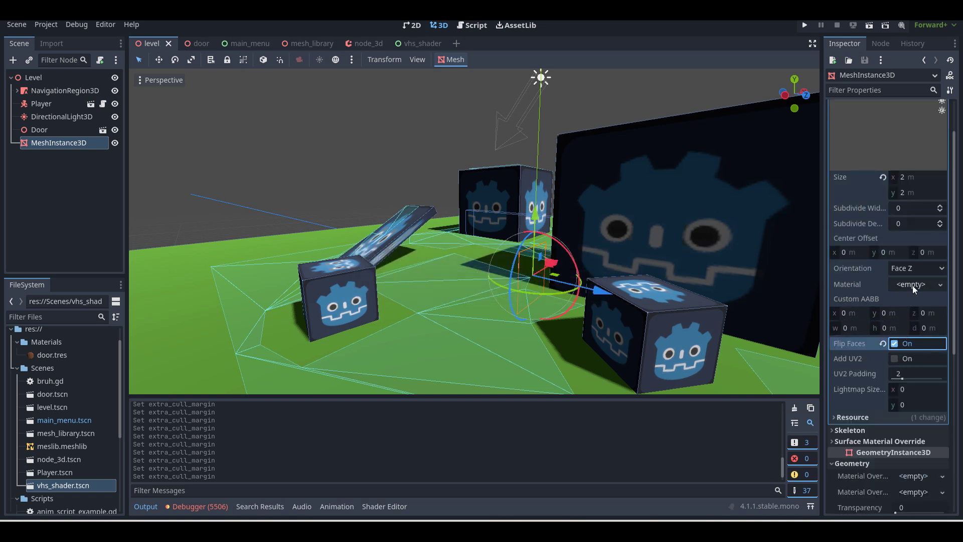
# Assign a new ShaderMaterial to the quad's Material slot and expand its properties
pyautogui.click(912, 285)
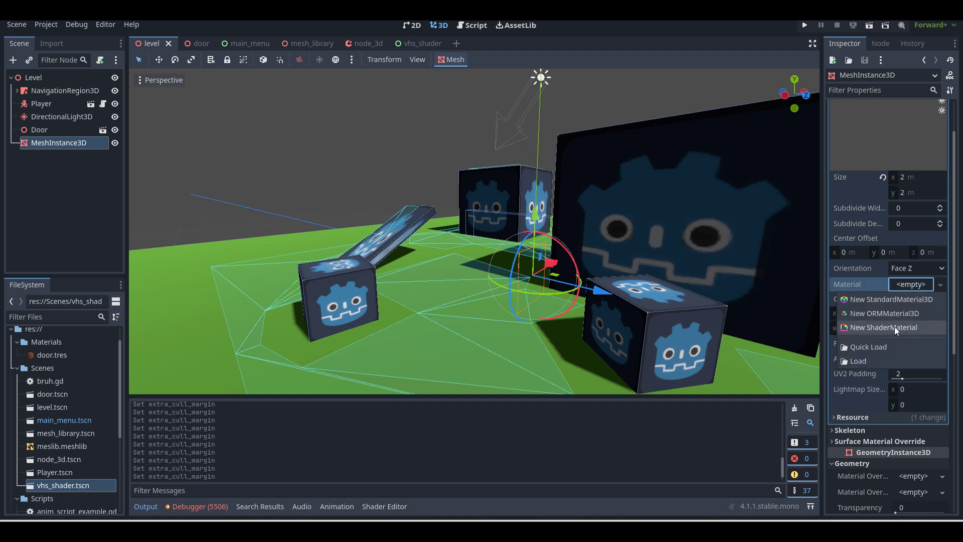
pyautogui.click(895, 327)
pyautogui.click(911, 290)
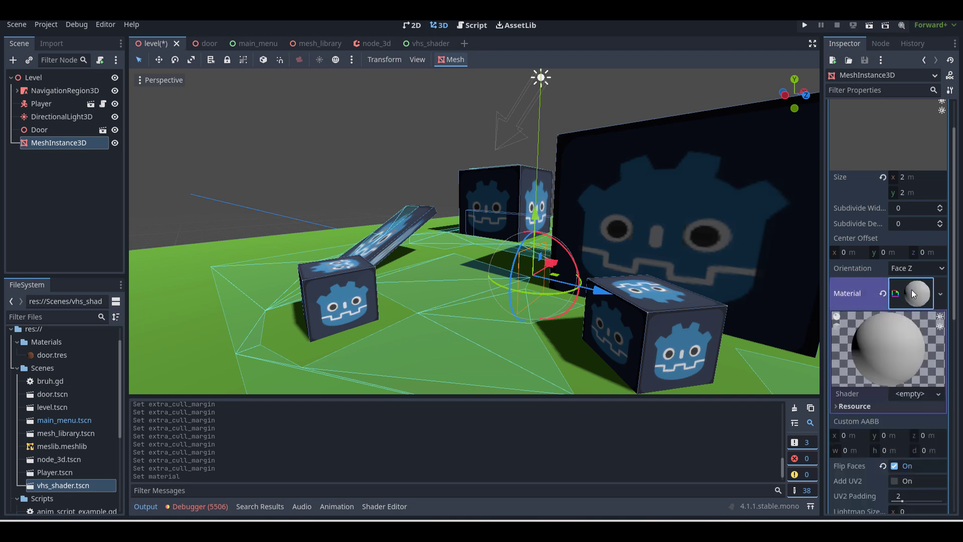
pyautogui.scroll(-4, 911, 290)
# Create a new shader at res://Shaders/dithering.gdshader and open it in the Shader Editor
pyautogui.click(908, 293)
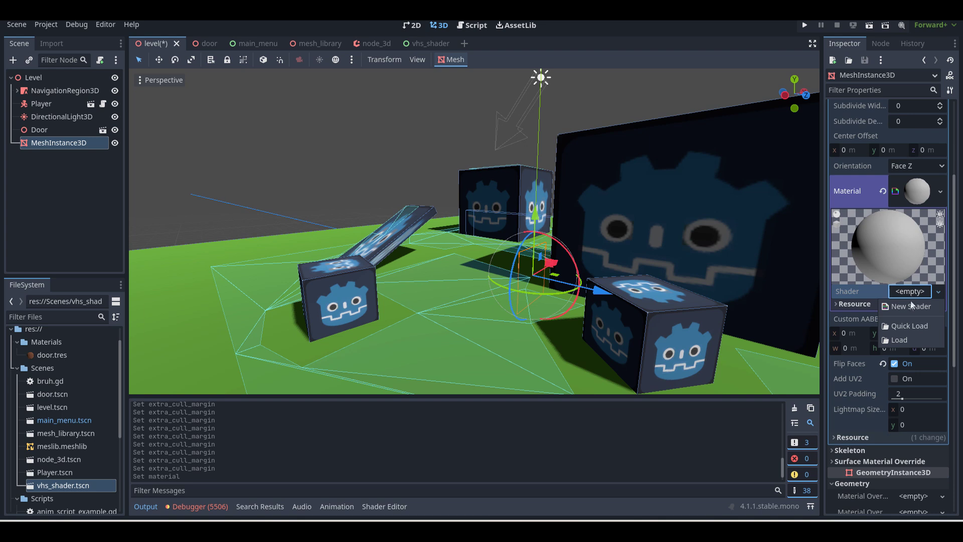
pyautogui.click(907, 306)
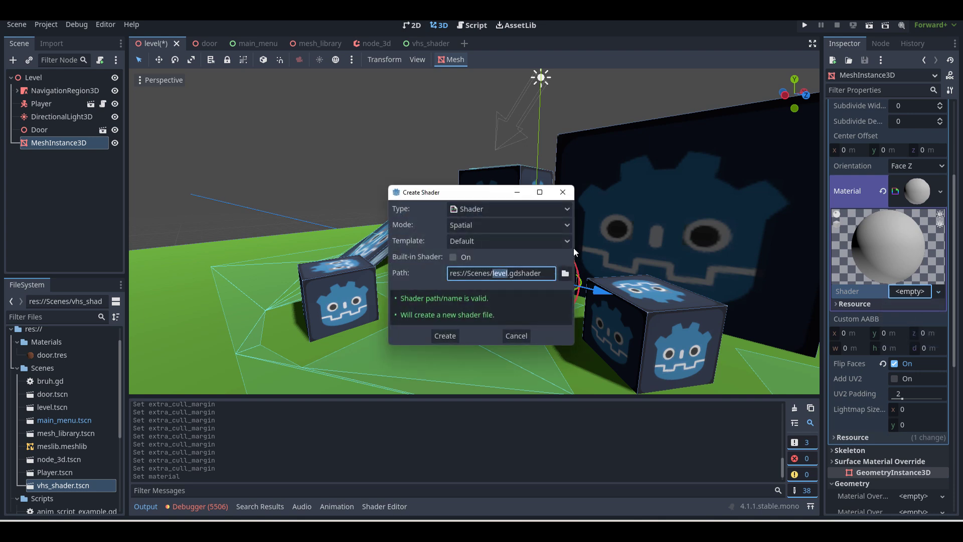
pyautogui.write('dithering')
pyautogui.moveTo(490, 273); pyautogui.dragTo(475, 275)
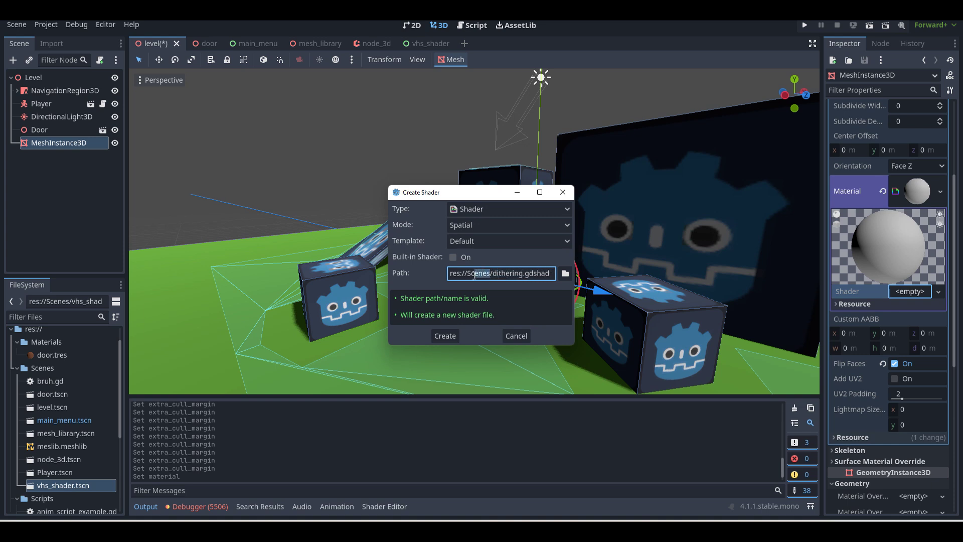
pyautogui.write('hader')
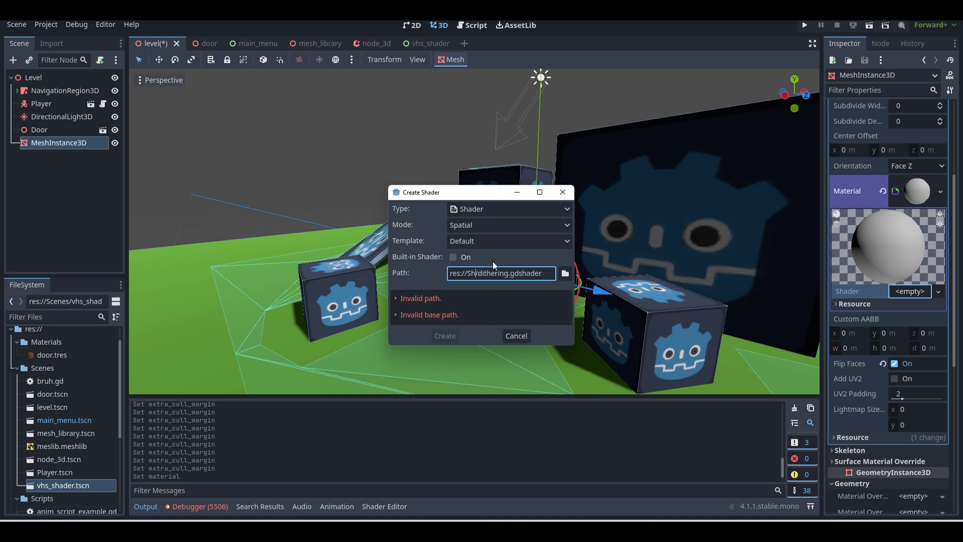
pyautogui.write('s')
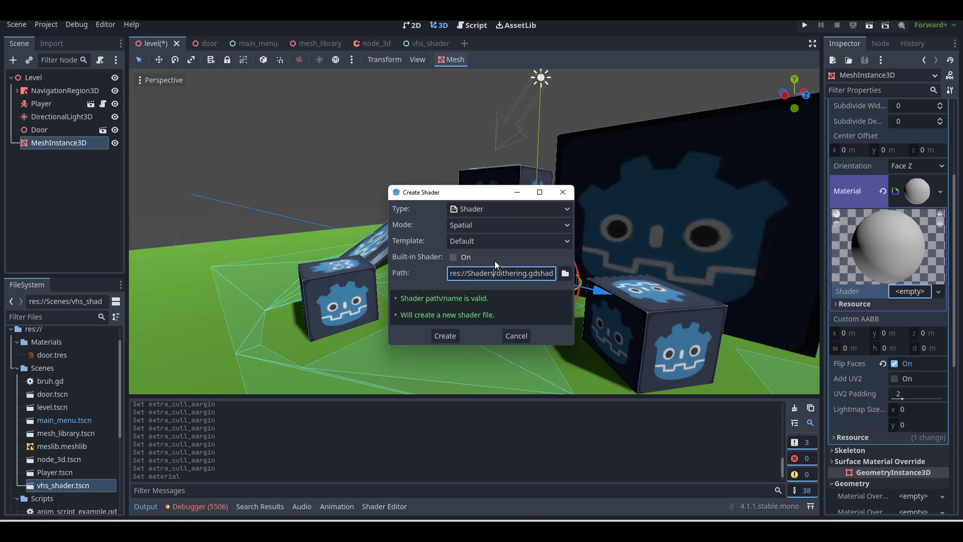
pyautogui.click(453, 335)
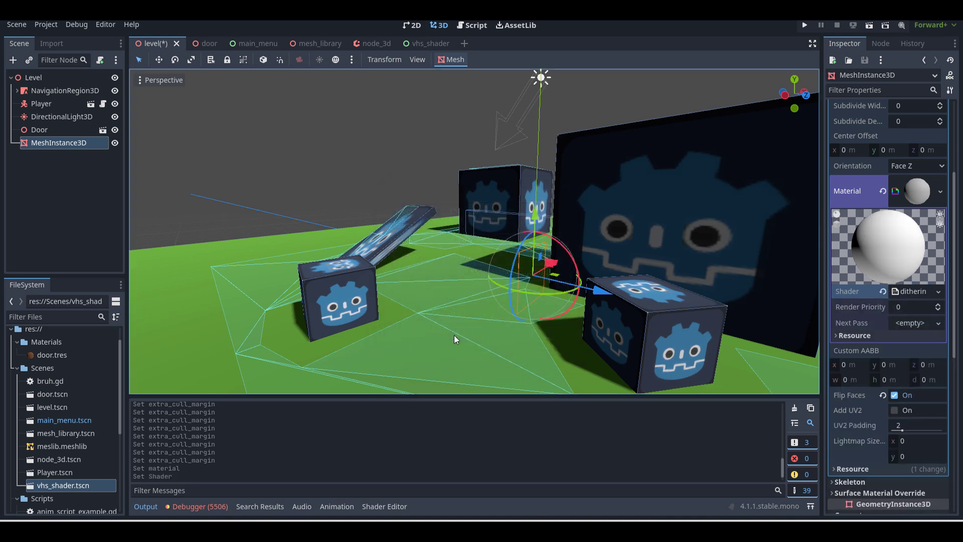
pyautogui.moveTo(474, 302); pyautogui.dragTo(626, 311, button='right')
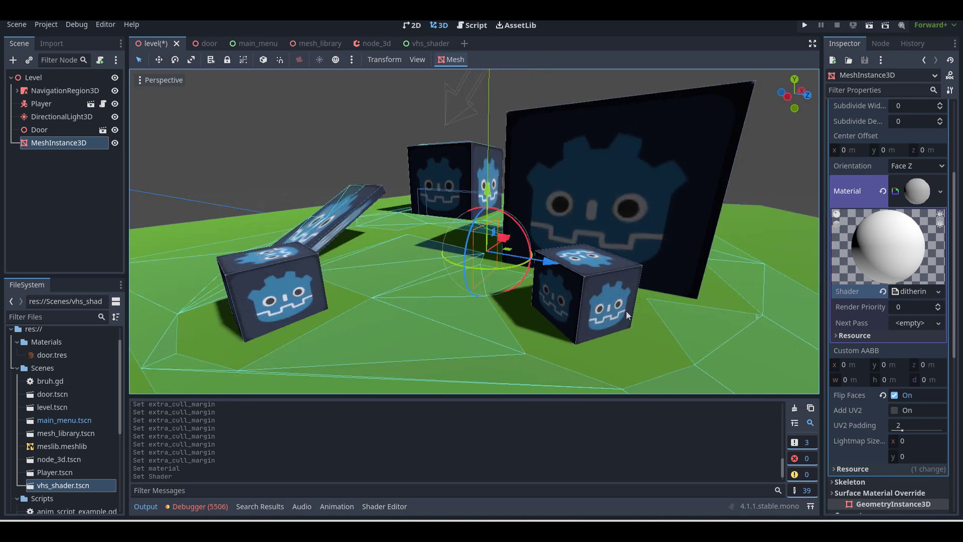
pyautogui.click(917, 291)
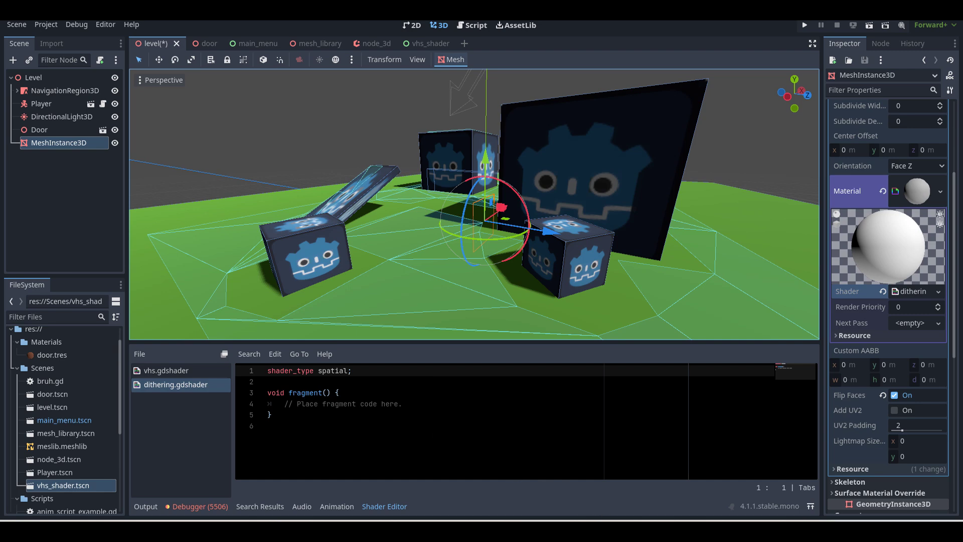
# Copy the PS1 shader code from the web page
pyautogui.hotkey('alt', 'Tab')
pyautogui.scroll(-5, 581, 486)
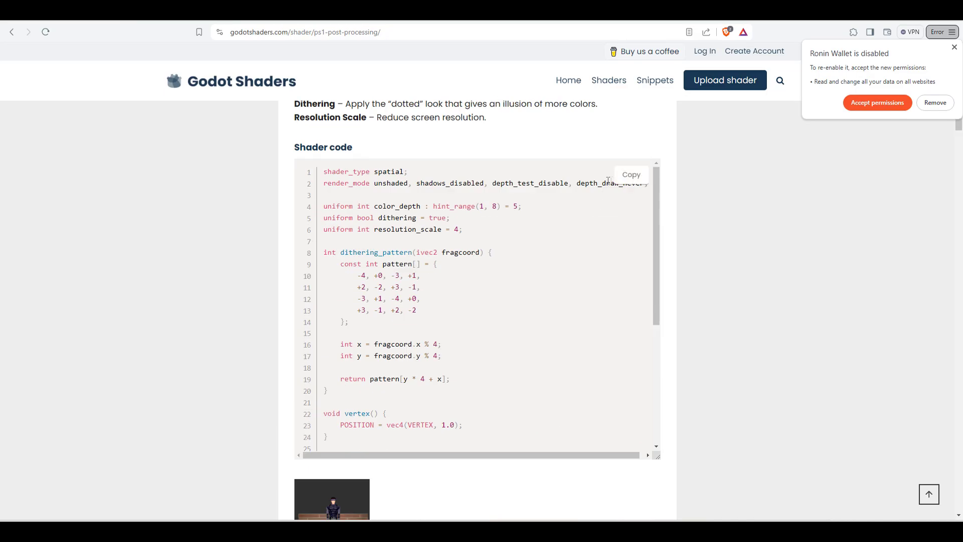
pyautogui.click(627, 176)
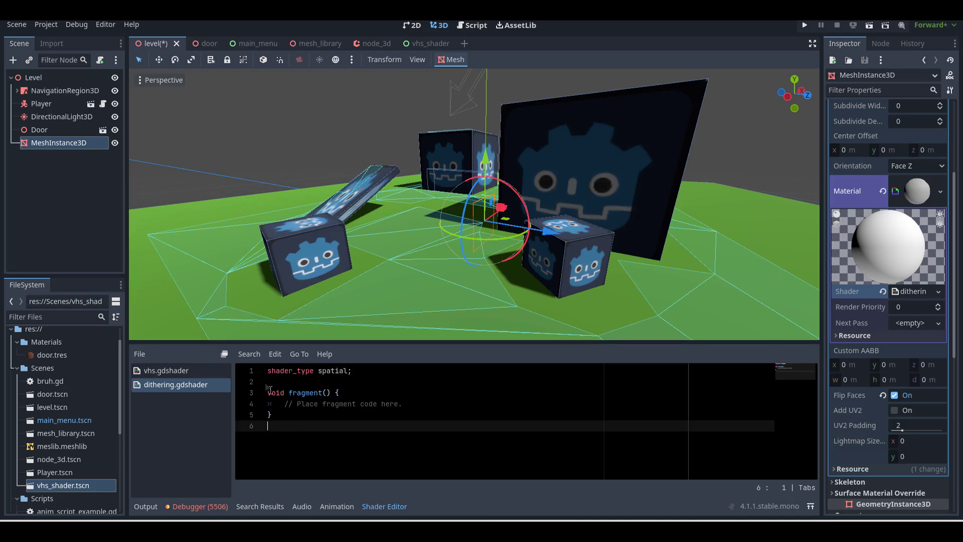
# Replace the default shader code with the copied PS1 shader and save
pyautogui.hotkey('ctrl', 'a')
pyautogui.hotkey('ctrl', 'v')
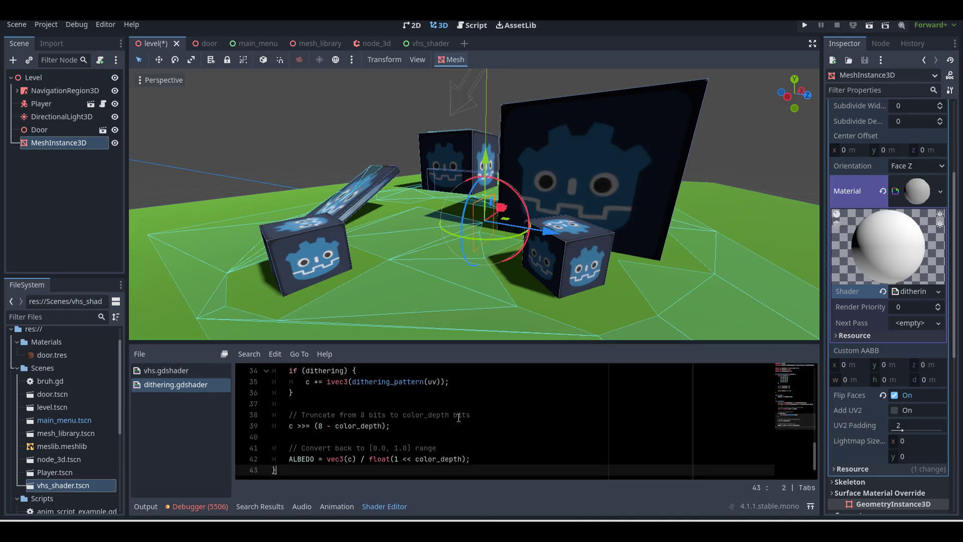
pyautogui.scroll(10, 460, 417)
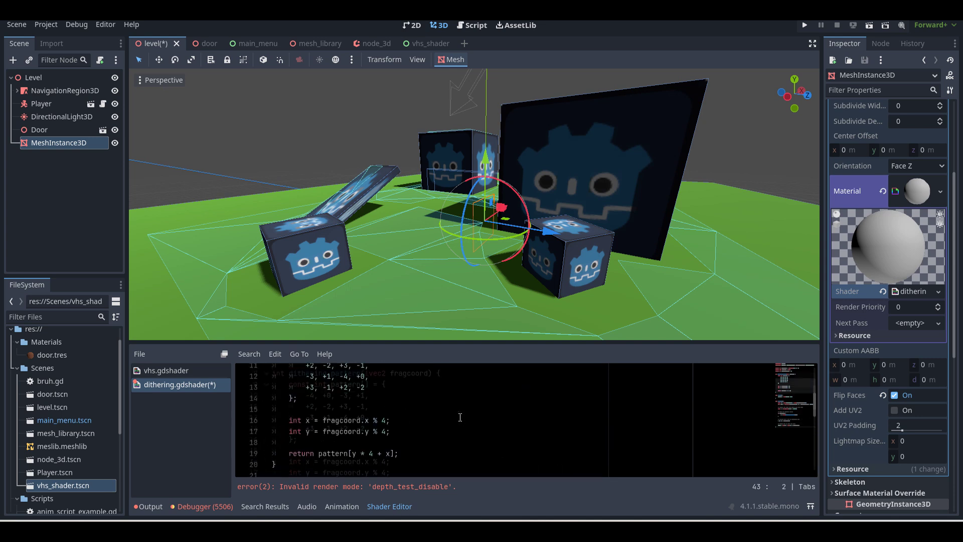
pyautogui.hotkey('ctrl', 's')
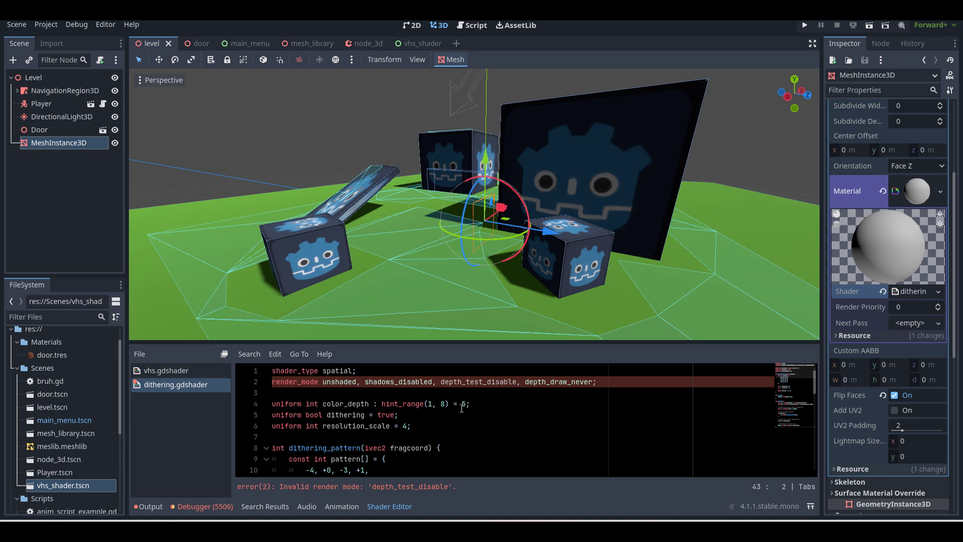
# Correct line 2's render mode to depth_test_disabled and save the shader
pyautogui.click(476, 382)
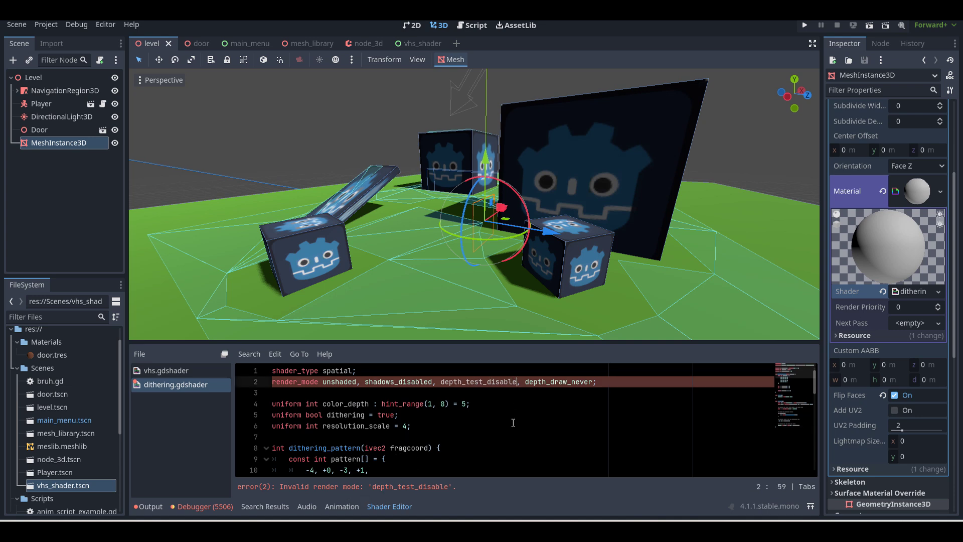
pyautogui.write('d')
pyautogui.hotkey('ctrl', 's')
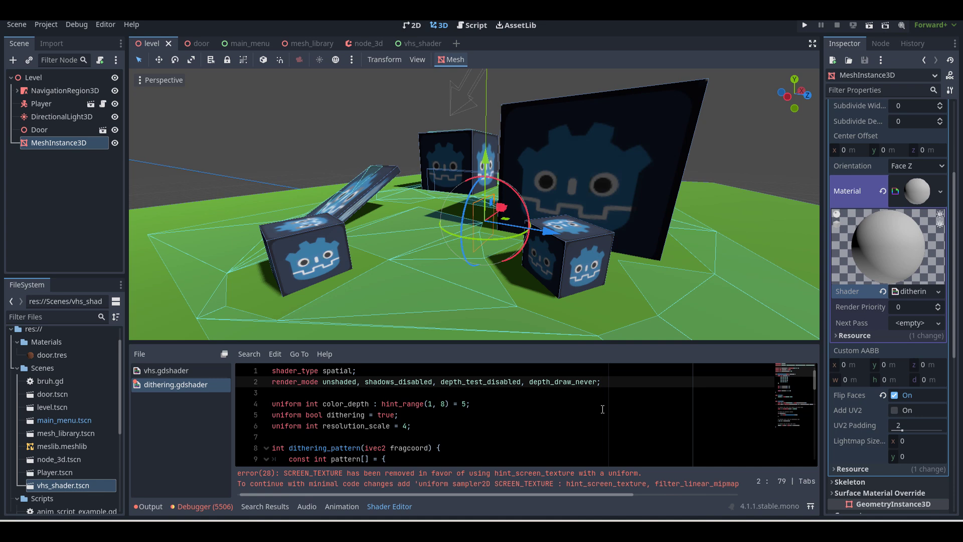
# Add 'uniform sampler2D SCREEN_TEXTURE : hint_screen_texture, filter_linear_mipmap;' after line 2 and save
pyautogui.press('Return')
pyautogui.write('unfi')
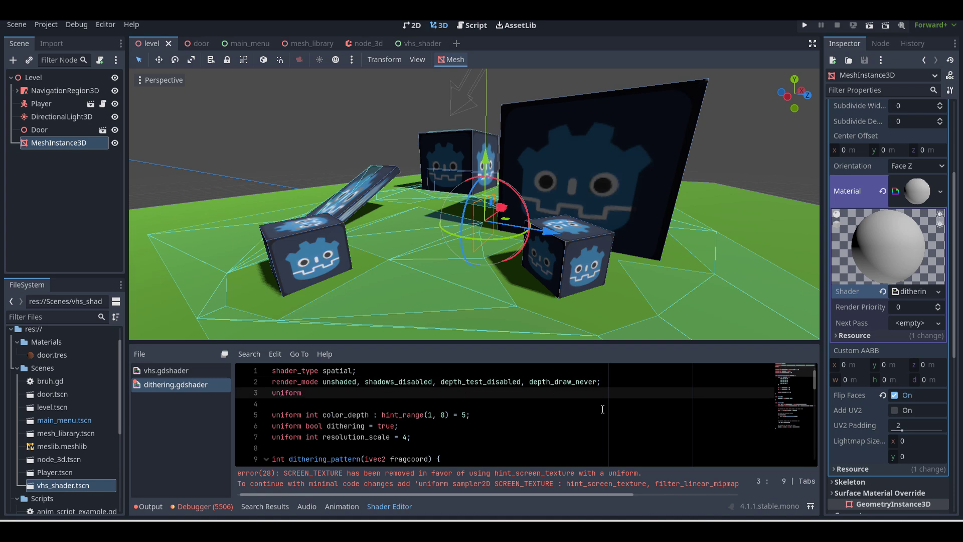
pyautogui.write('orm sampler2D SC')
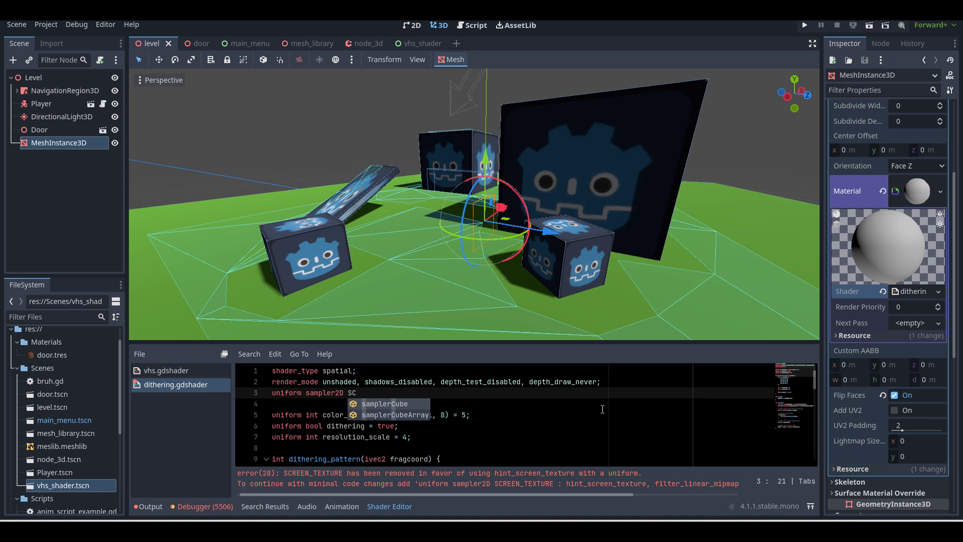
pyautogui.write('RREEN_TEXTURE: hint_sc')
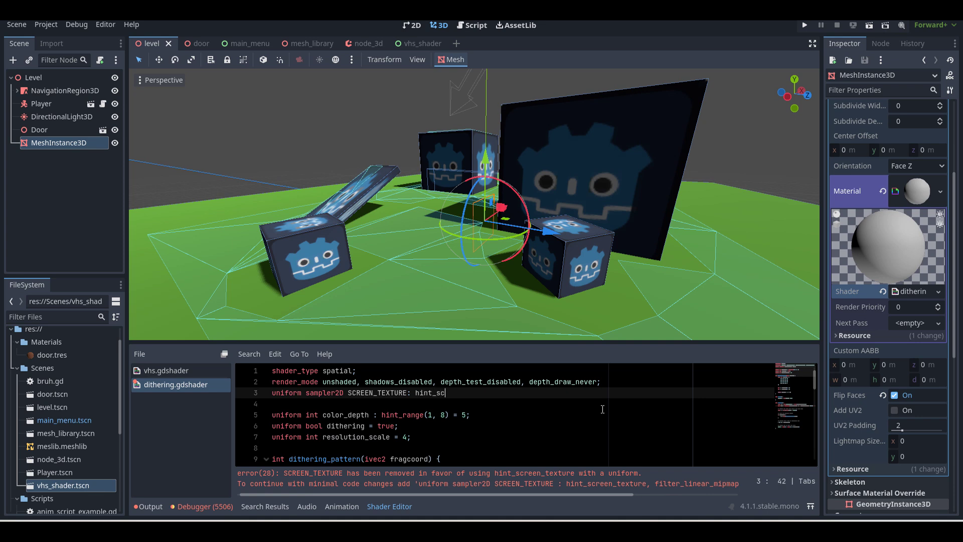
pyautogui.write('n')
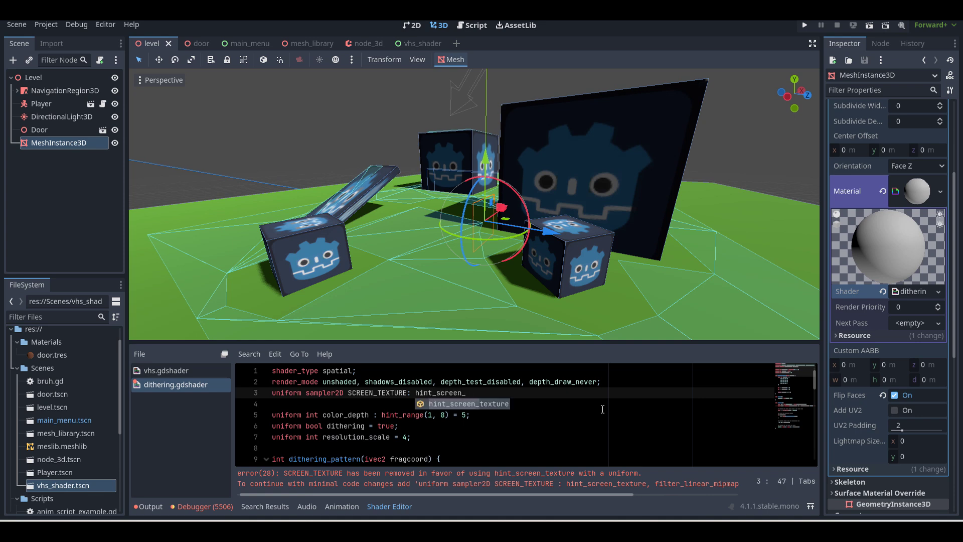
pyautogui.write('_')
pyautogui.press('Return')
pyautogui.write(',')
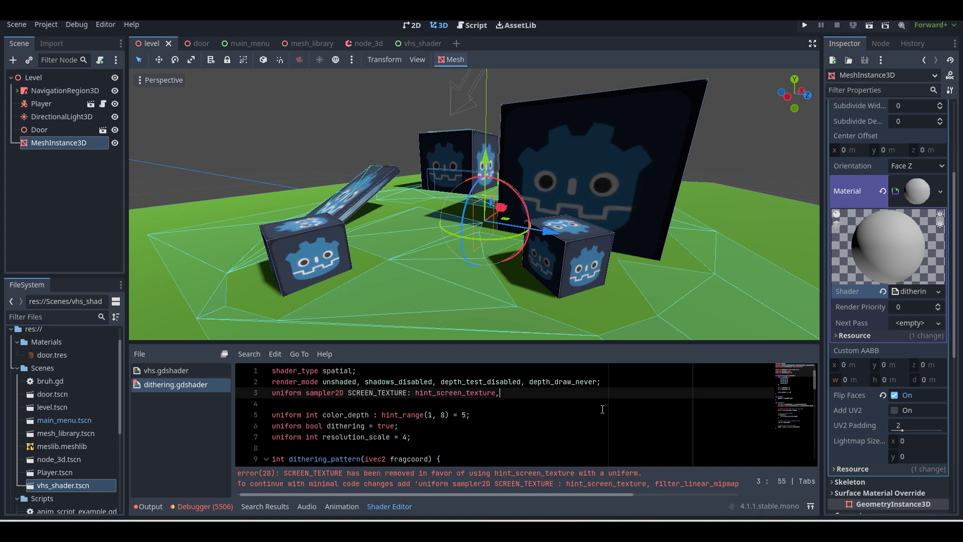
pyautogui.write(' filter')
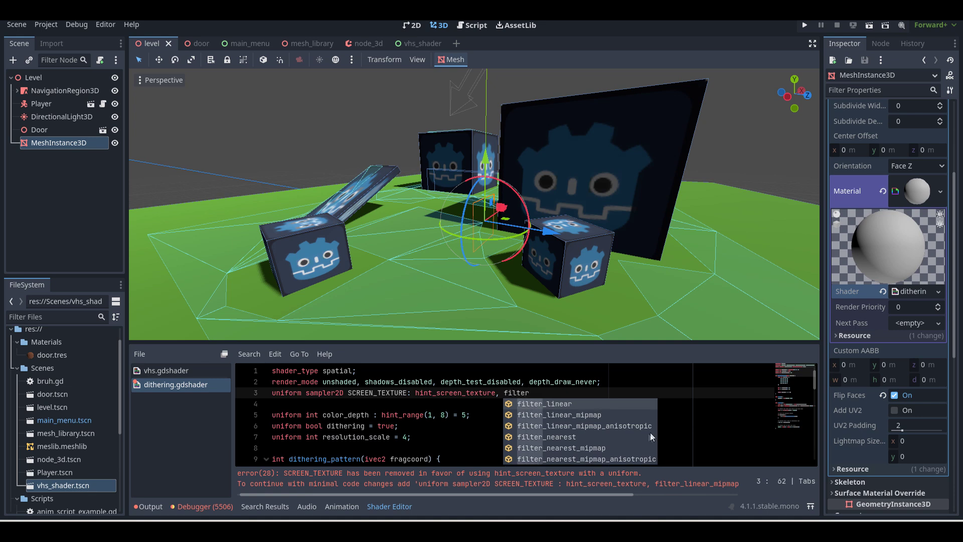
pyautogui.click(588, 413)
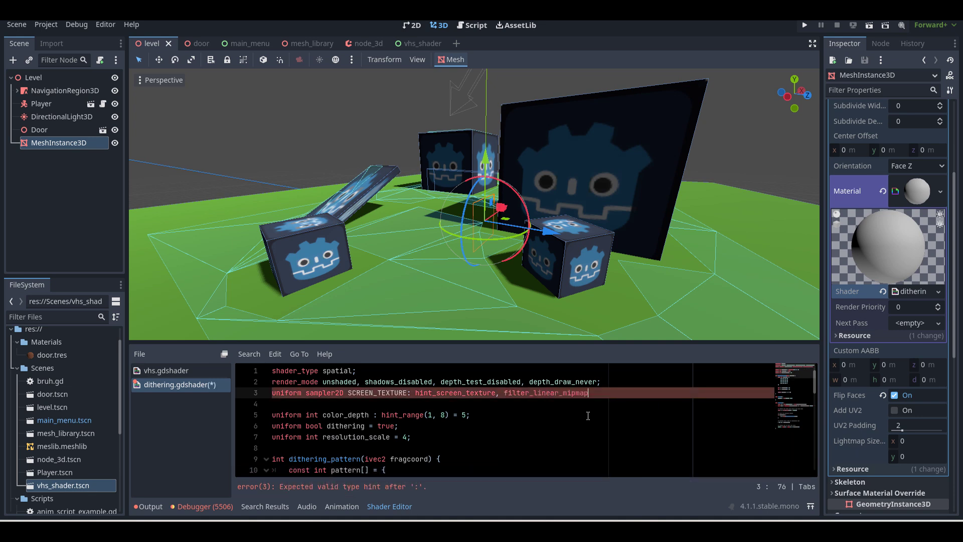
pyautogui.hotkey('ctrl', 's')
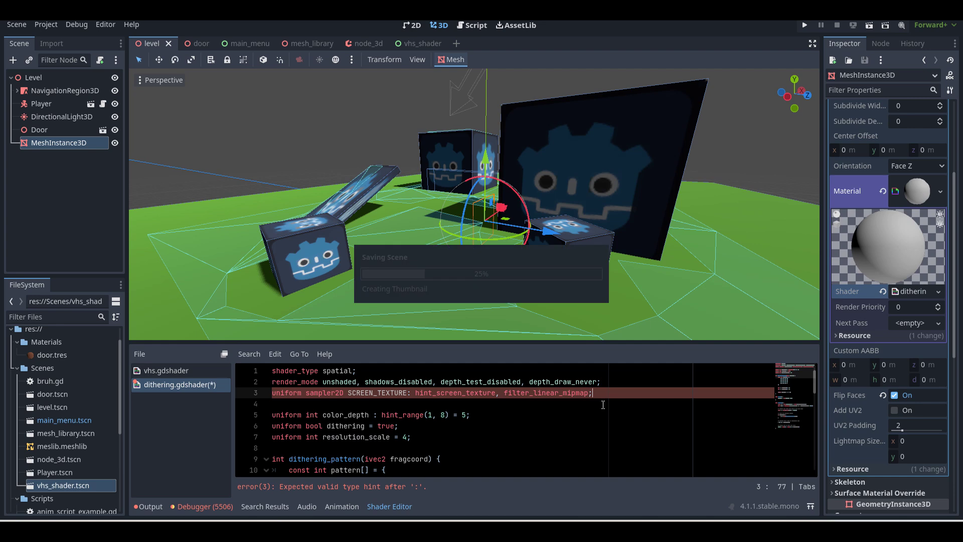
# On MeshInstance3D's shader parameters, try Color Depth up and back to 5, and Resolution Scale 1
pyautogui.moveTo(537, 253); pyautogui.dragTo(538, 253, button='right')
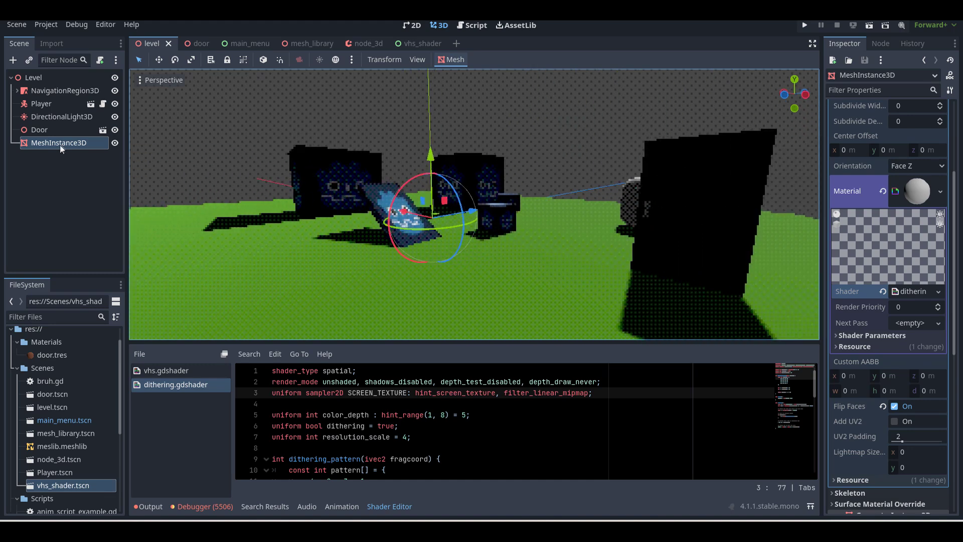
pyautogui.click(72, 144)
pyautogui.click(920, 291)
pyautogui.click(869, 350)
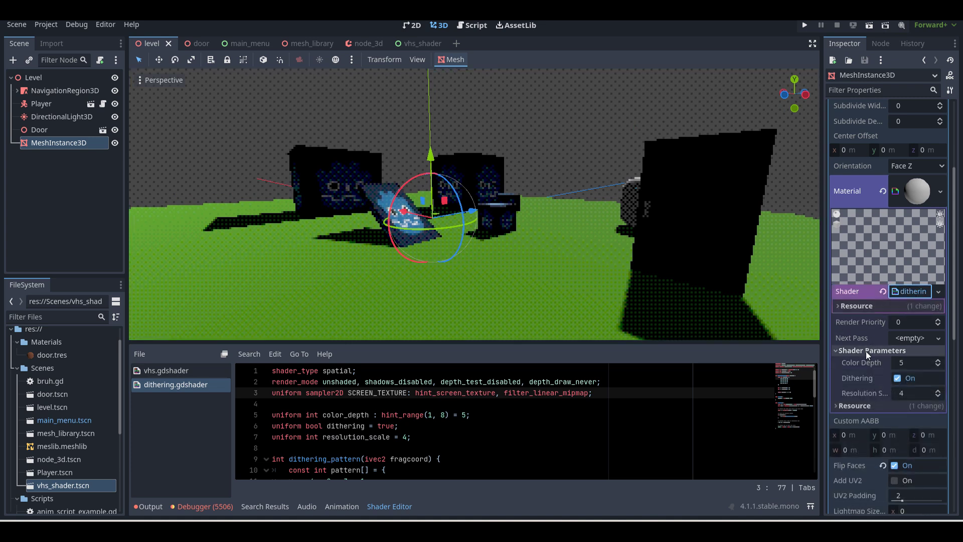
pyautogui.click(938, 360)
pyautogui.click(938, 360)
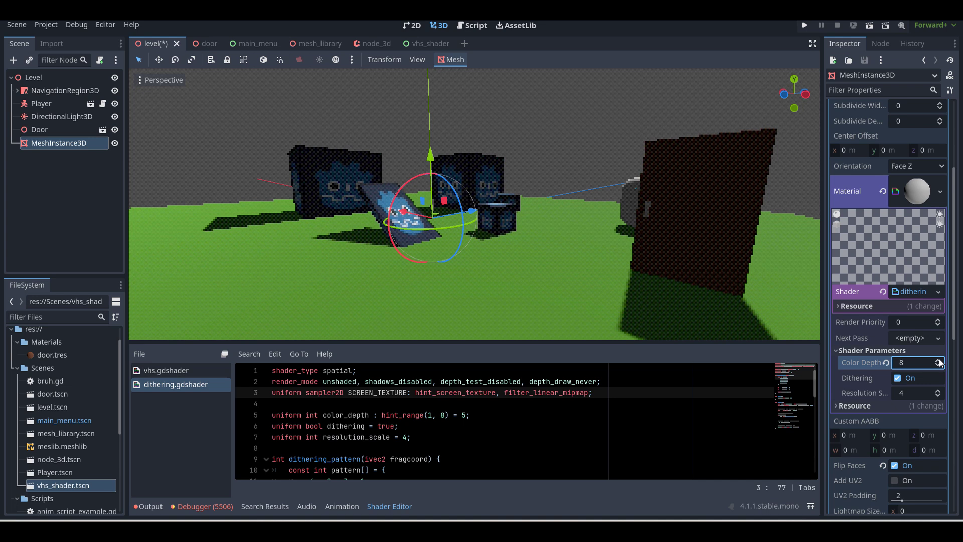
pyautogui.click(938, 364)
pyautogui.click(938, 364)
pyautogui.click(938, 364)
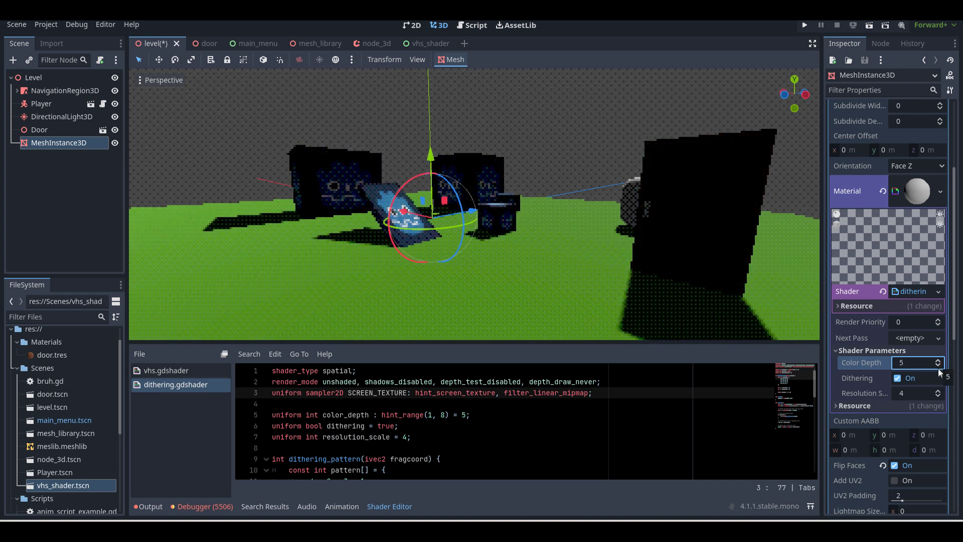
pyautogui.click(938, 396)
pyautogui.click(938, 397)
pyautogui.click(938, 397)
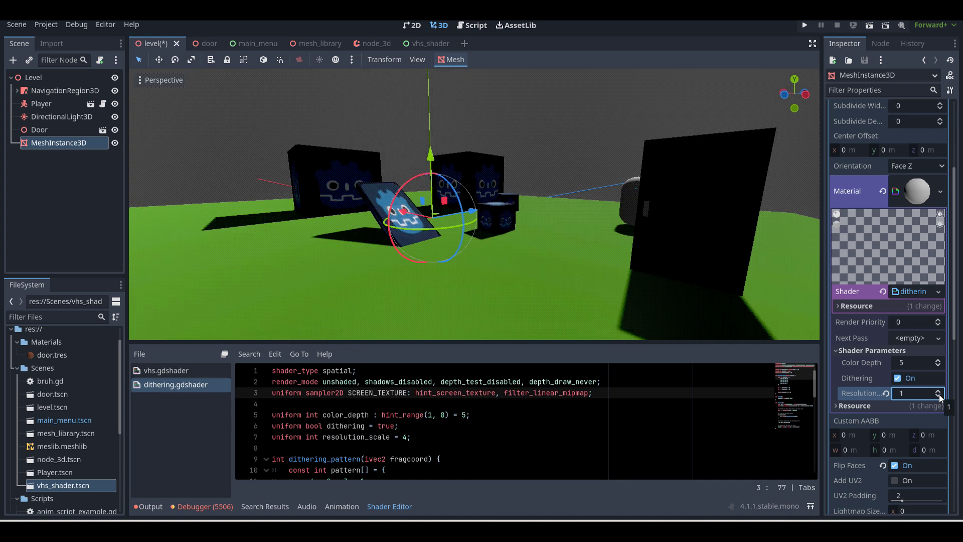
# Toggle Dithering off and back on, raise Resolution Scale to 4 and Color Depth to 6
pyautogui.moveTo(474, 210); pyautogui.dragTo(381, 211, button='right')
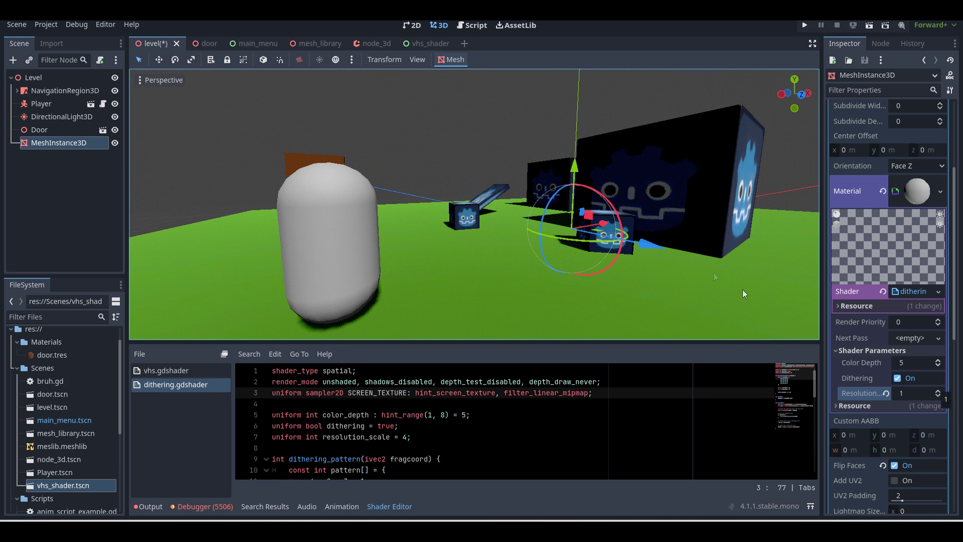
pyautogui.click(897, 379)
pyautogui.click(897, 379)
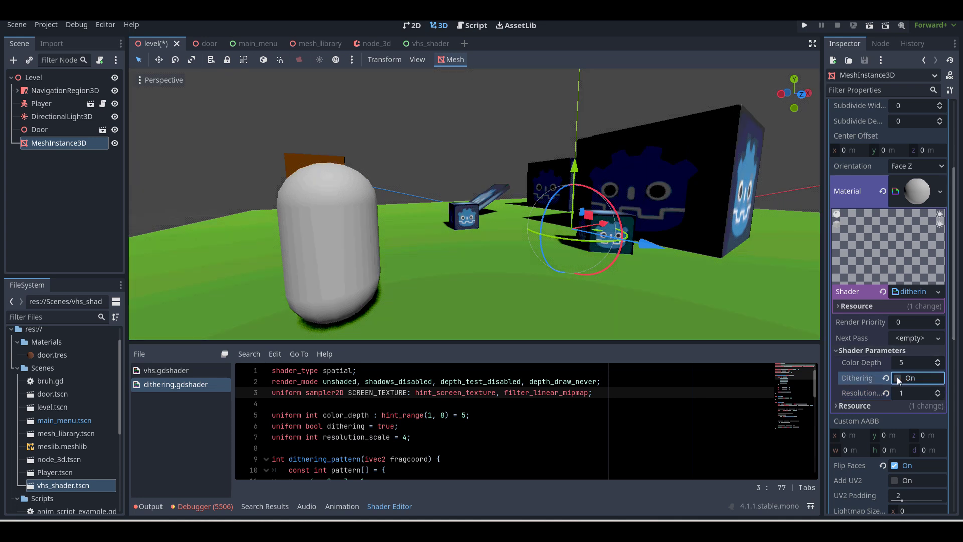
pyautogui.click(938, 391)
pyautogui.click(939, 392)
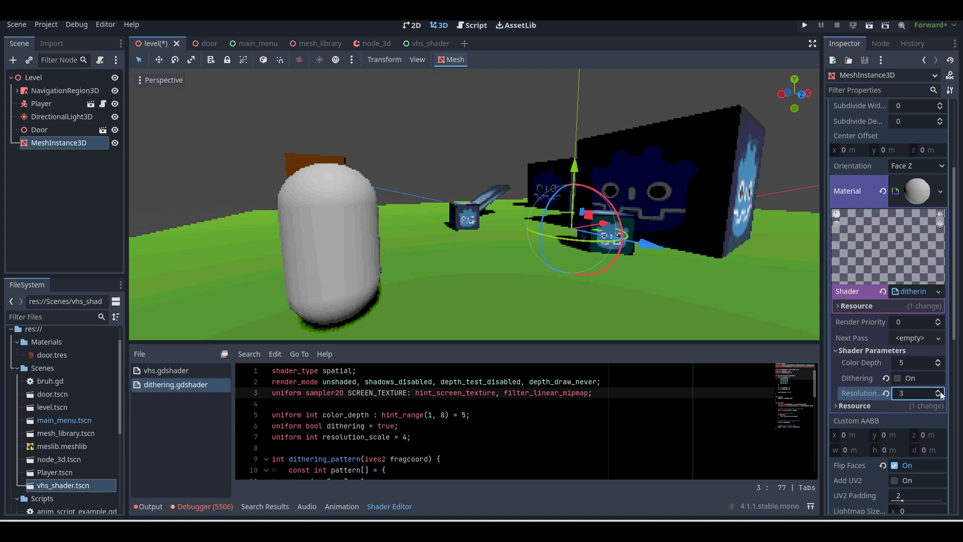
pyautogui.click(940, 392)
pyautogui.click(897, 378)
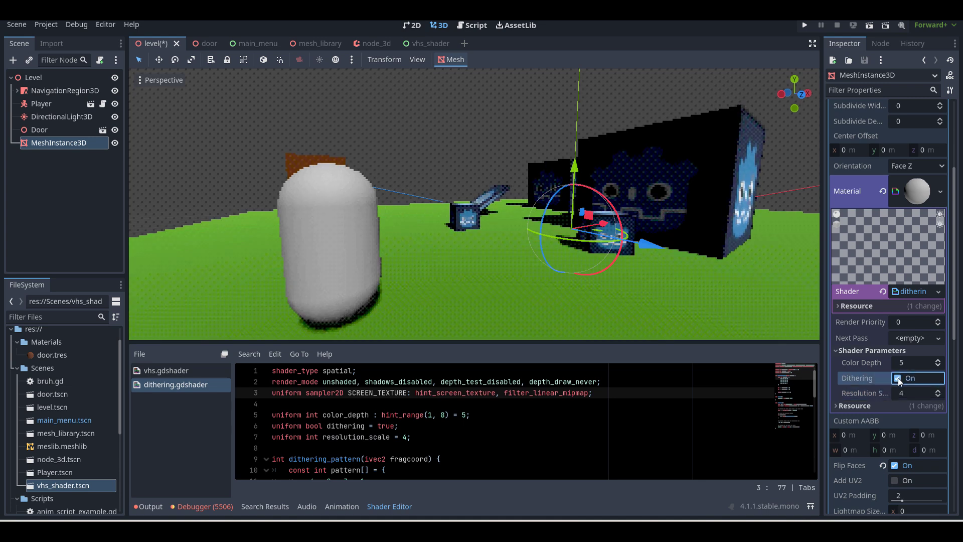
pyautogui.click(938, 360)
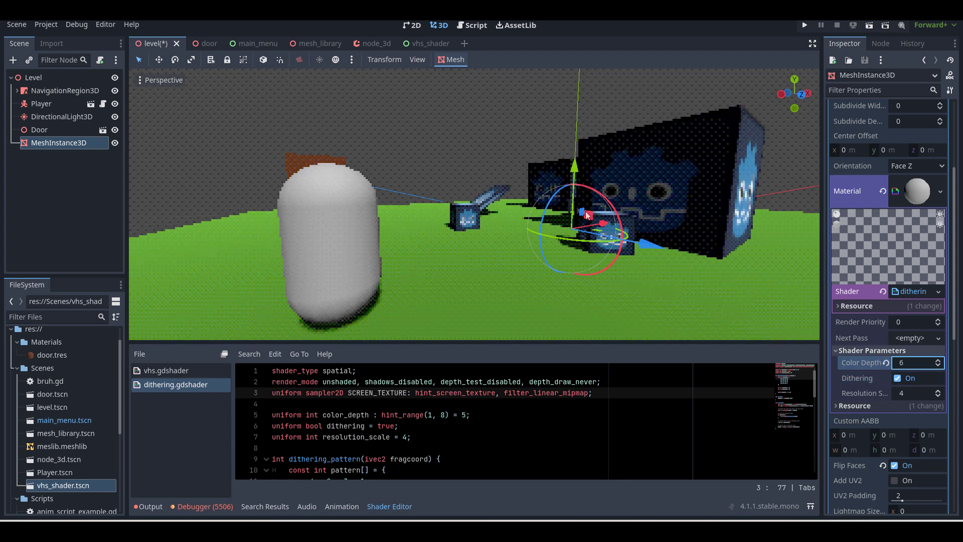
pyautogui.moveTo(474, 204)
pyautogui.mouseDown(button='right')
pyautogui.moveTo(512, 203)
pyautogui.moveTo(464, 204)
pyautogui.mouseUp(button='right')
# Revert Color Depth to 5, collapse the shader section, and save level.tscn
pyautogui.press('w')
pyautogui.click(938, 364)
pyautogui.click(913, 188)
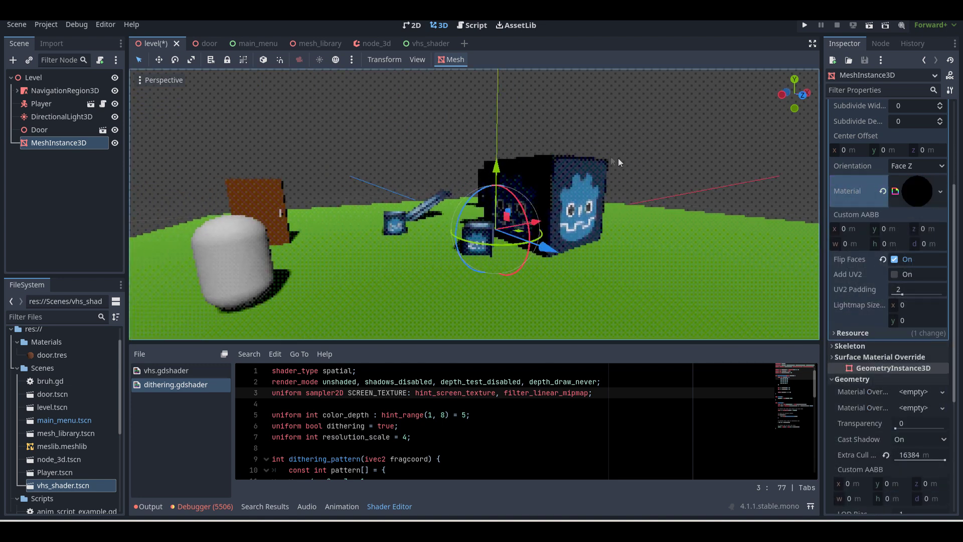
pyautogui.moveTo(602, 153)
pyautogui.mouseDown(button='right')
pyautogui.moveTo(590, 154)
pyautogui.moveTo(598, 140)
pyautogui.mouseUp(button='right')
pyautogui.hotkey('ctrl', 's')
# Switch to the Script workspace and run the current level scene
pyautogui.click(463, 29)
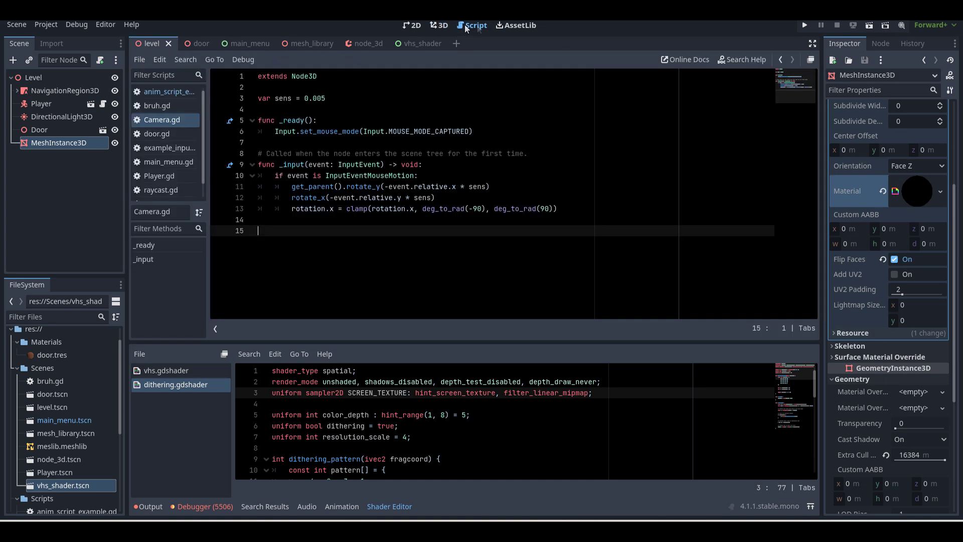
pyautogui.click(869, 26)
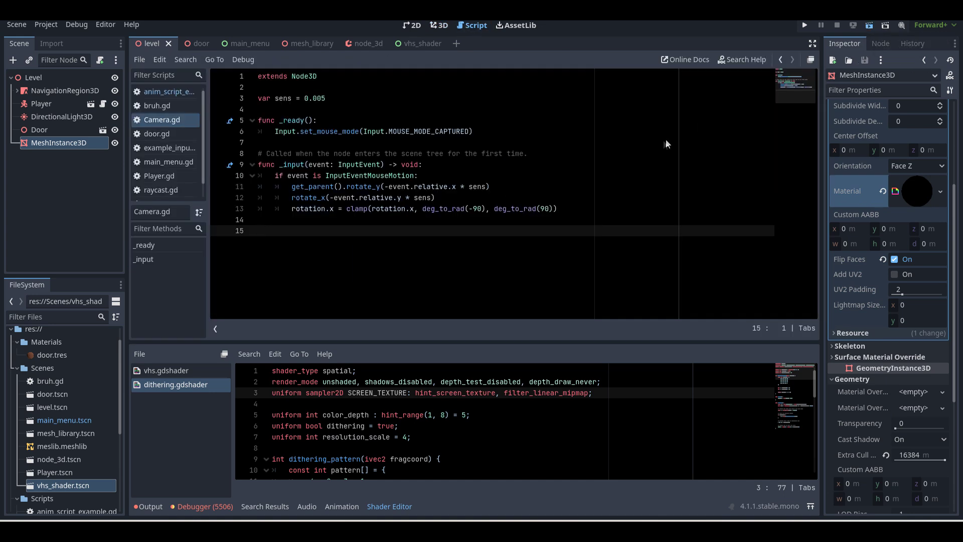